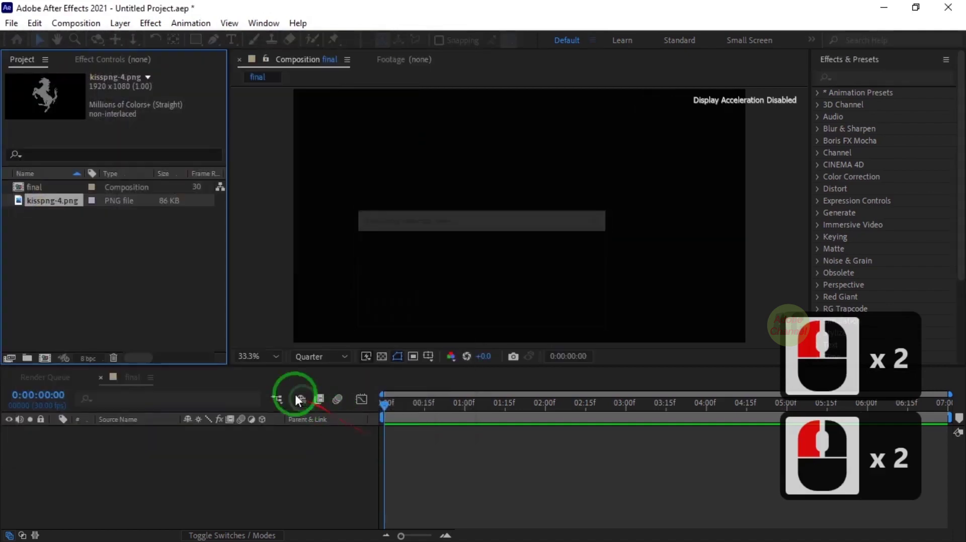
# Step: Add kisspng-4.png to the final composition as a layer and scale it down to 67%
pyautogui.moveTo(50, 203); pyautogui.dragTo(112, 446)
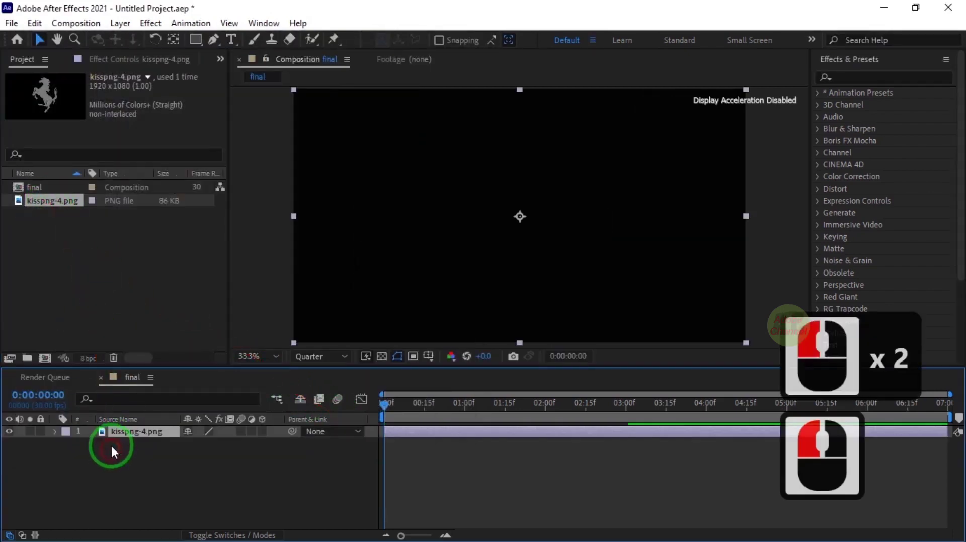
pyautogui.press('s')
pyautogui.click(205, 444)
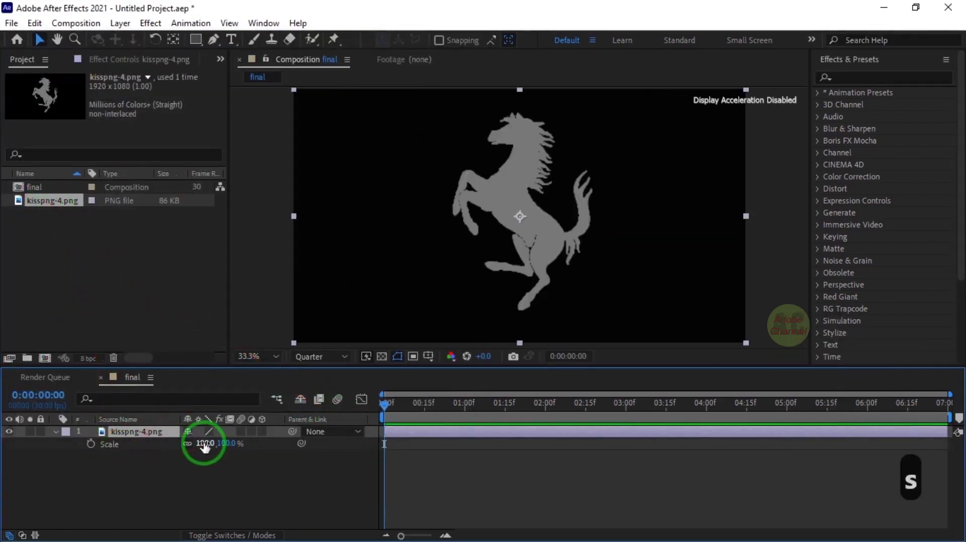
pyautogui.moveTo(205, 444); pyautogui.dragTo(182, 445)
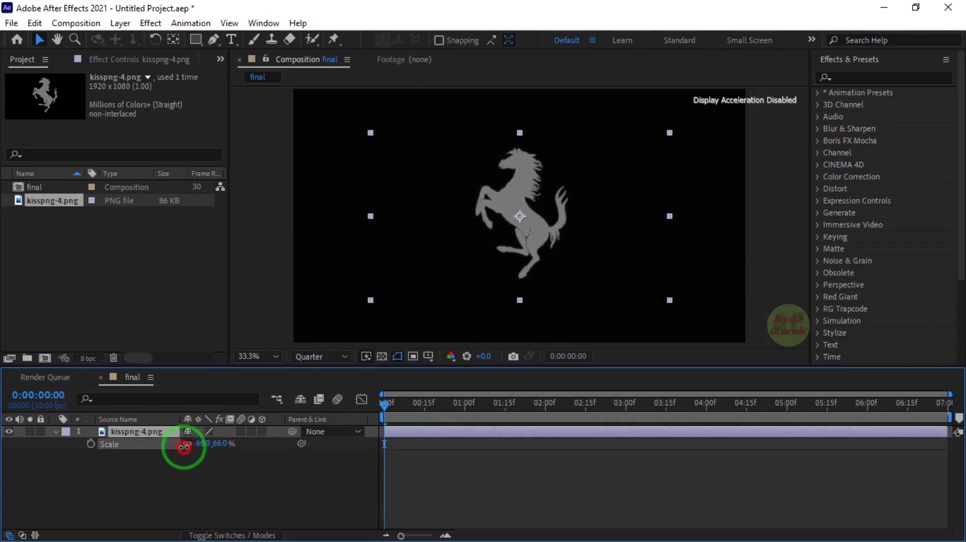
pyautogui.click(108, 449)
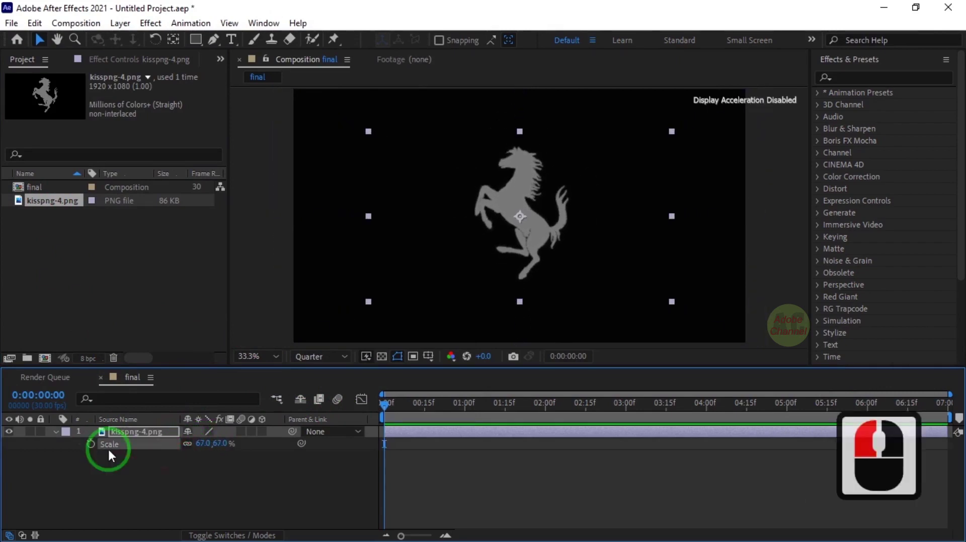
pyautogui.click(53, 432)
# Step: Pre-compose the kisspng-4.png layer as "logo", moving all attributes into the new composition
pyautogui.rightClick(128, 431)
pyautogui.click(175, 353)
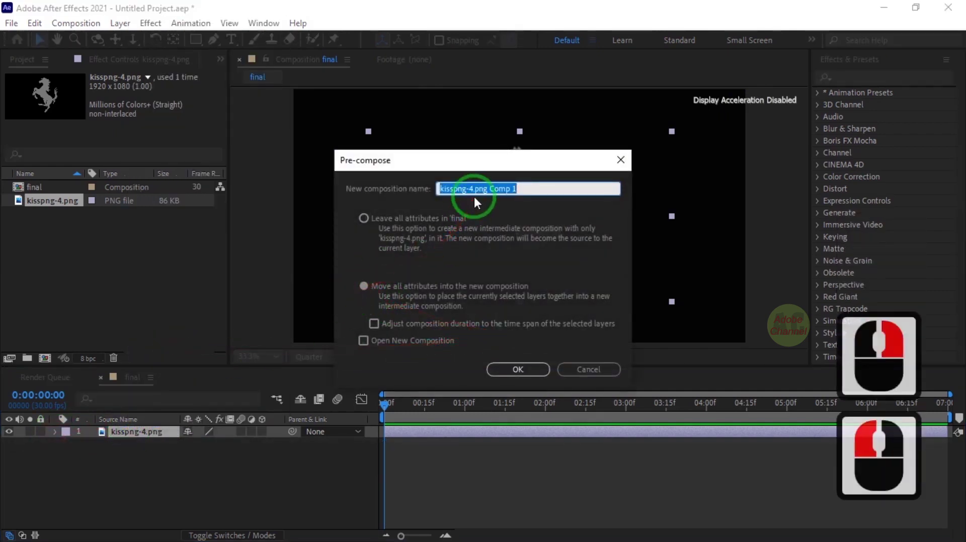
pyautogui.write('logo')
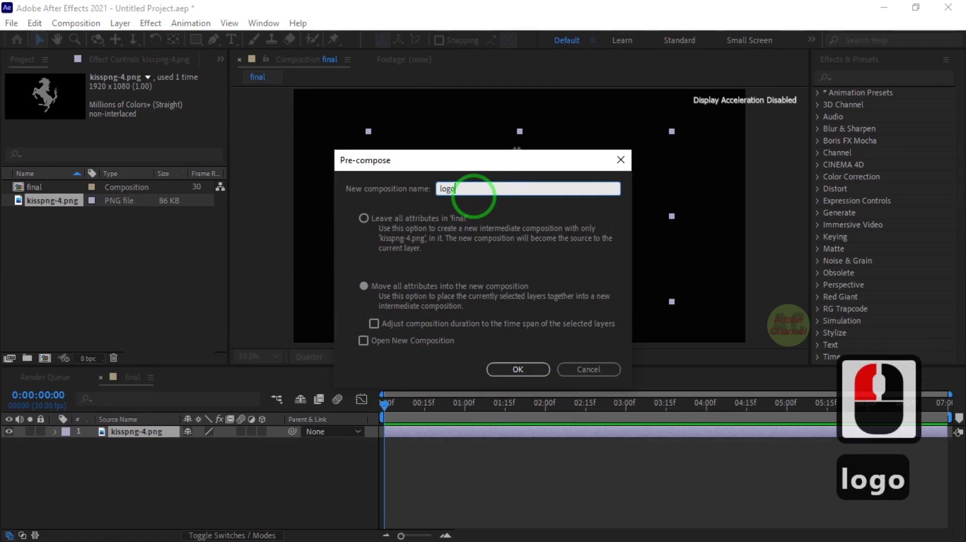
pyautogui.click(517, 369)
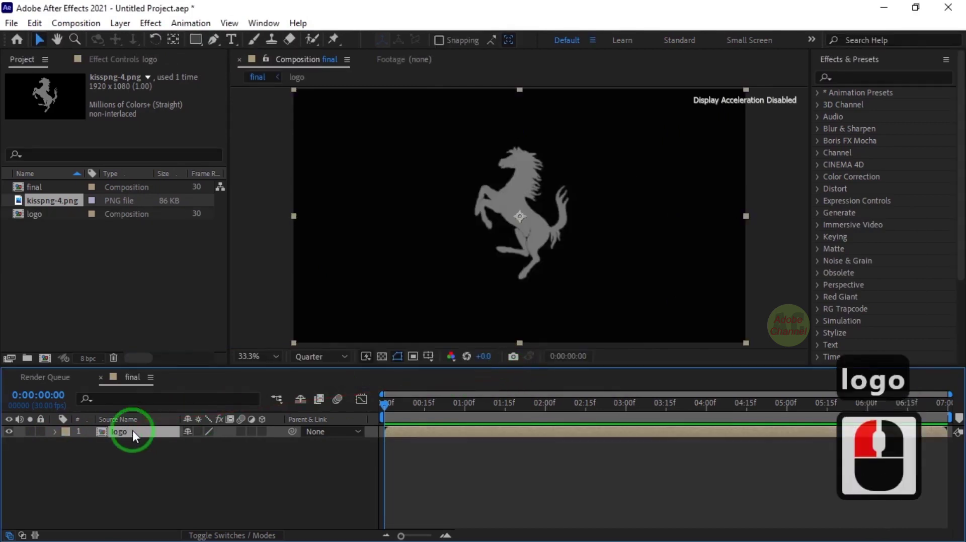
# Step: Pre-compose the logo layer as "vegas", moving all attributes into the new composition
pyautogui.rightClick(135, 436)
pyautogui.click(170, 354)
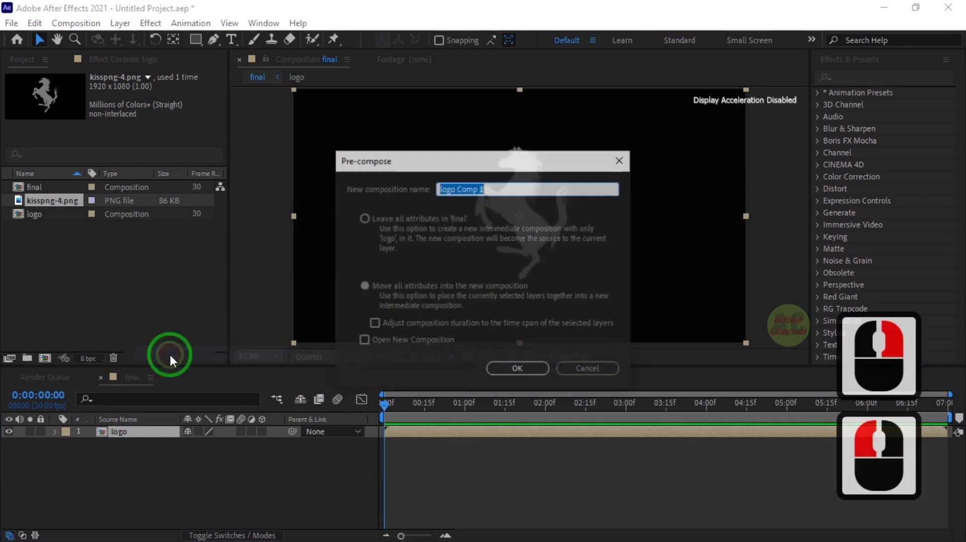
pyautogui.write('ve')
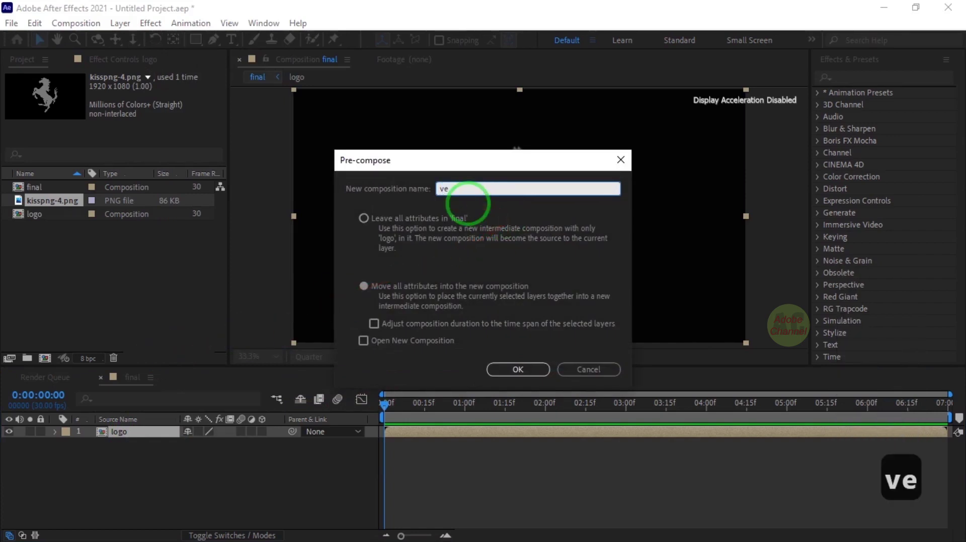
pyautogui.write('gas')
pyautogui.click(516, 370)
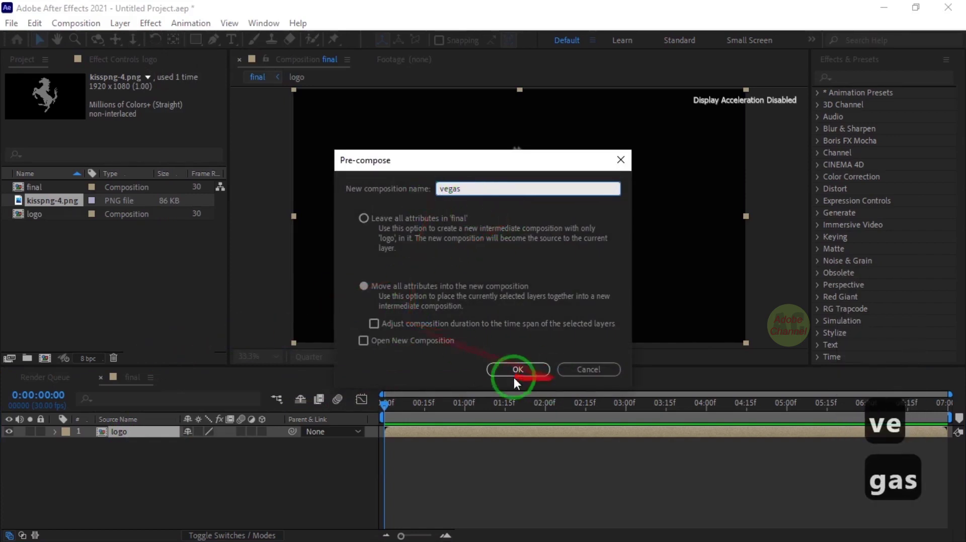
# Step: Find the Vegas effect and apply it to the vegas layer
pyautogui.click(857, 77)
pyautogui.write('vegas')
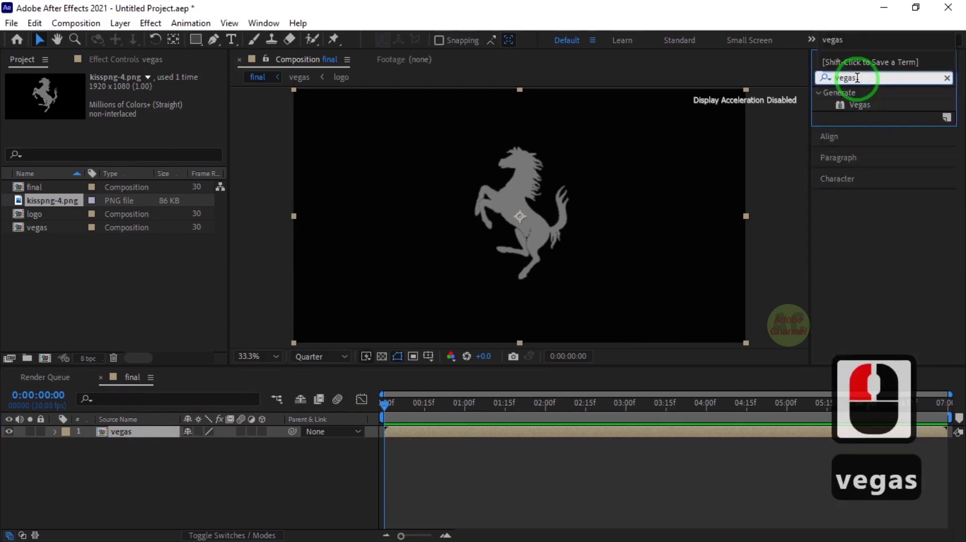
pyautogui.moveTo(859, 104); pyautogui.dragTo(138, 430)
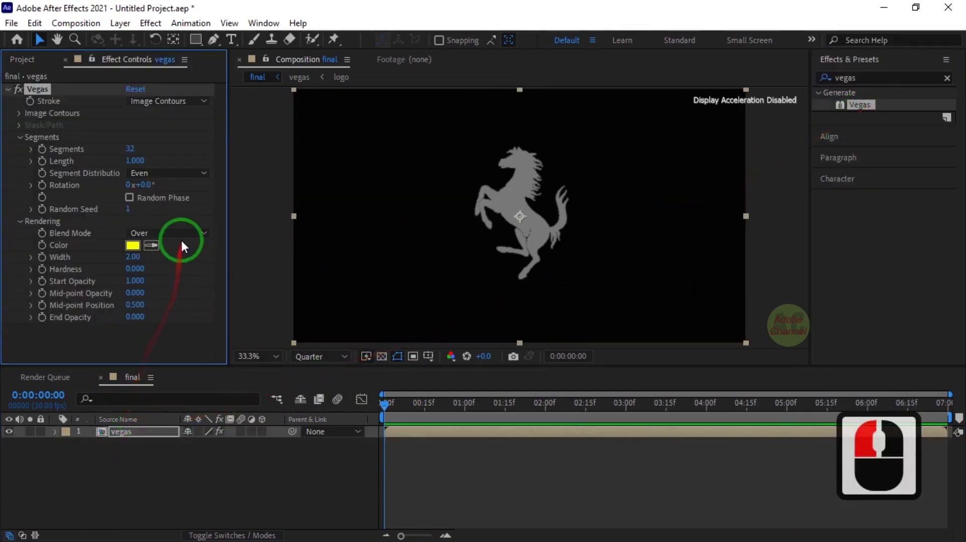
# Step: Set the Vegas effect's blend mode to Transparent and its image contours threshold to 79
pyautogui.click(204, 234)
pyautogui.click(190, 247)
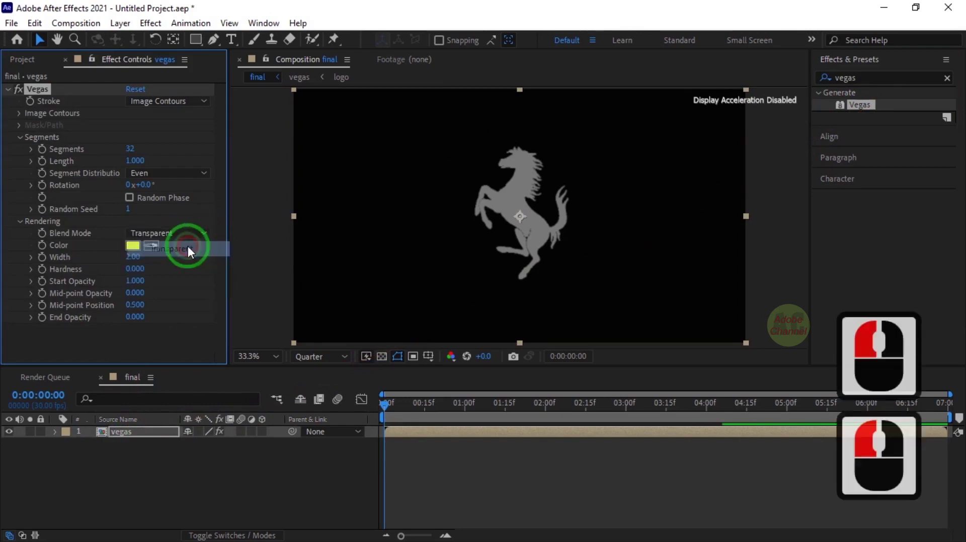
pyautogui.click(20, 113)
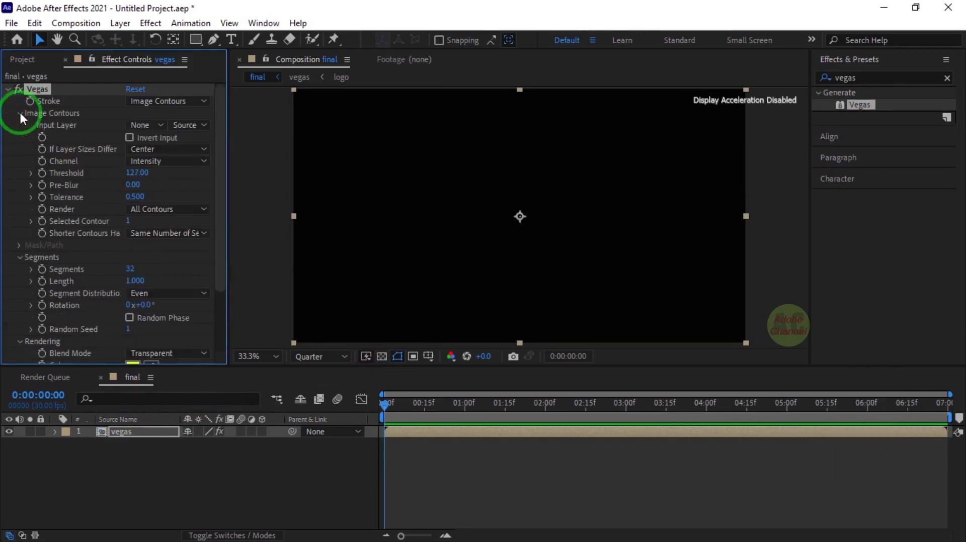
pyautogui.click(135, 175)
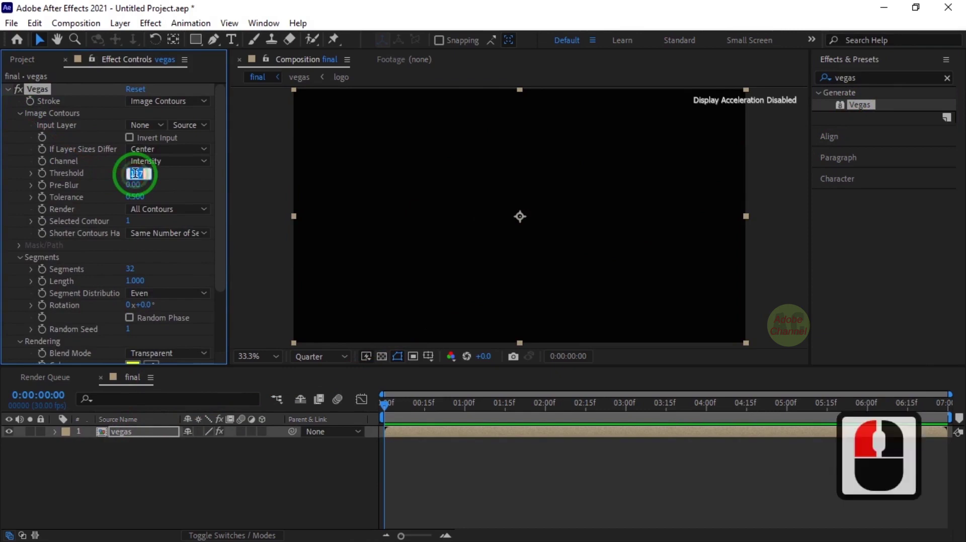
pyautogui.write('79')
pyautogui.press('Return')
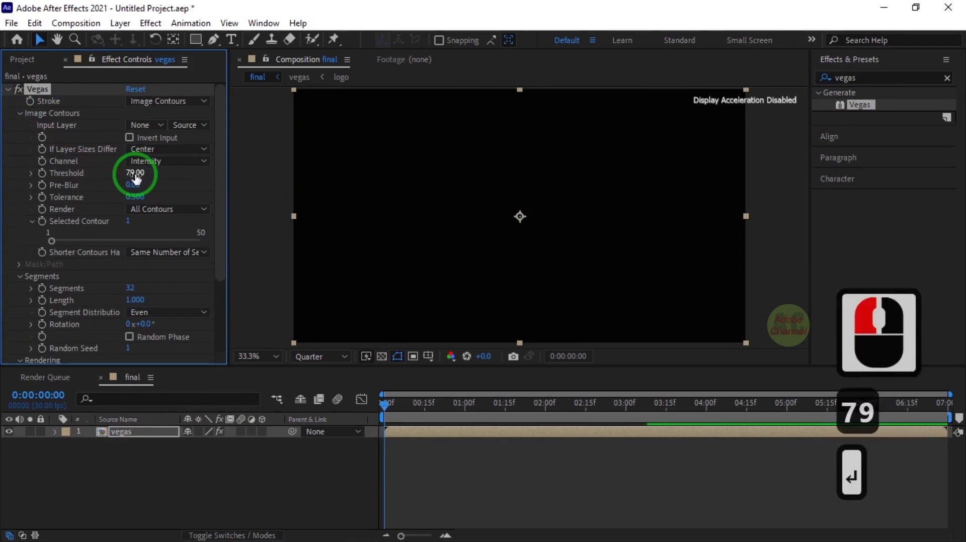
pyautogui.click(20, 115)
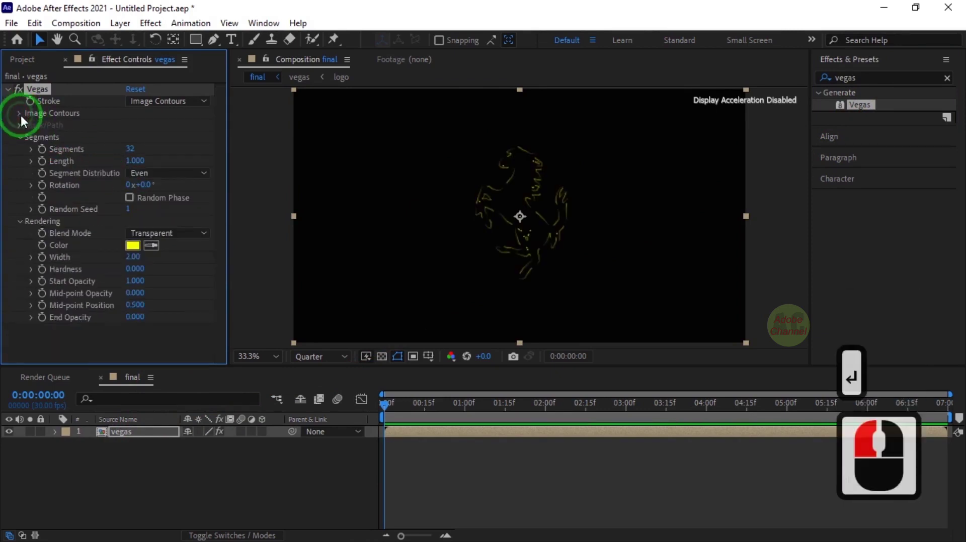
# Step: Set the Vegas effect to 2 segments and a stroke width of 4
pyautogui.click(130, 149)
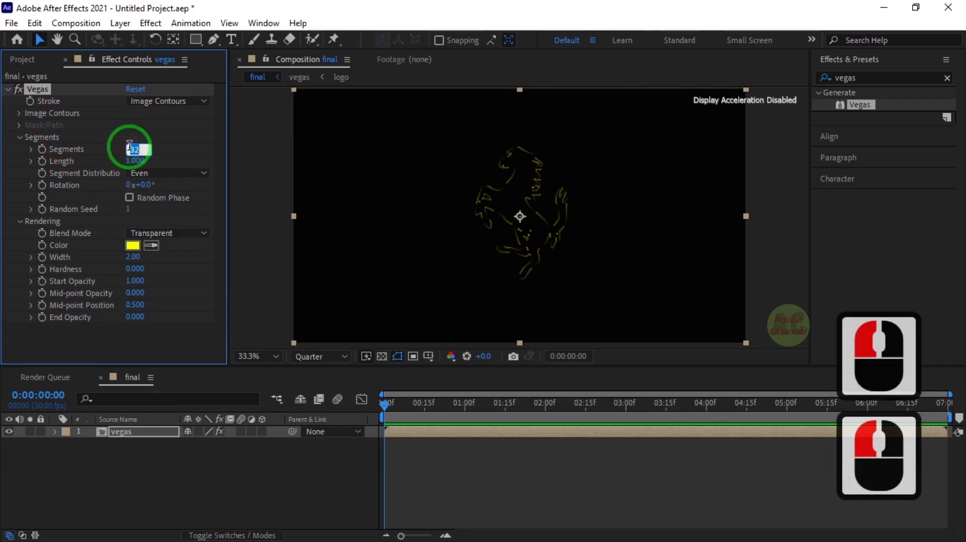
pyautogui.write('2')
pyautogui.press('Return')
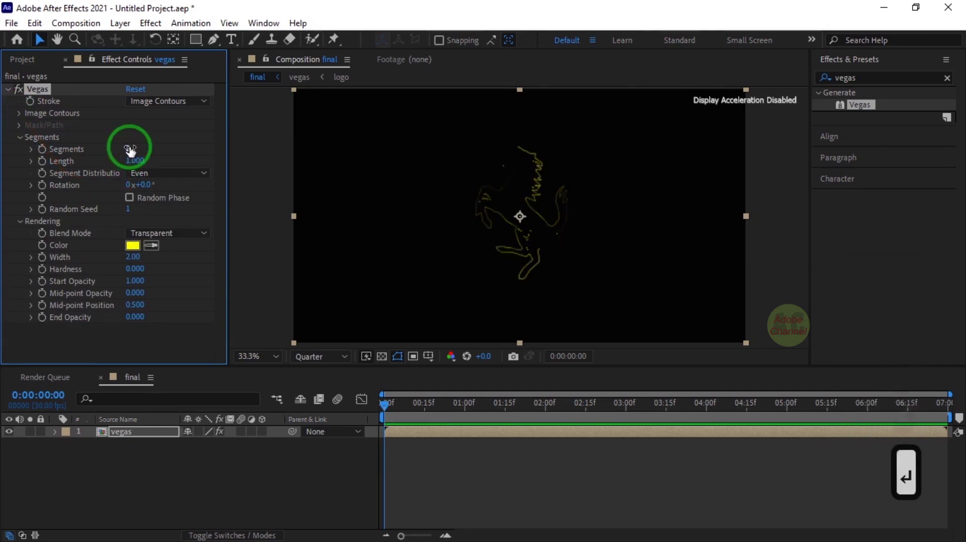
pyautogui.click(133, 257)
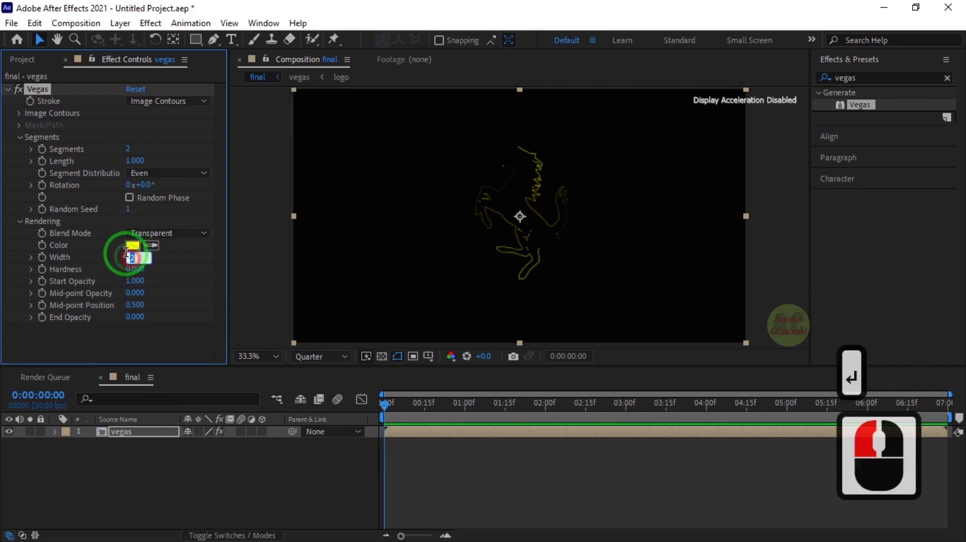
pyautogui.write('4')
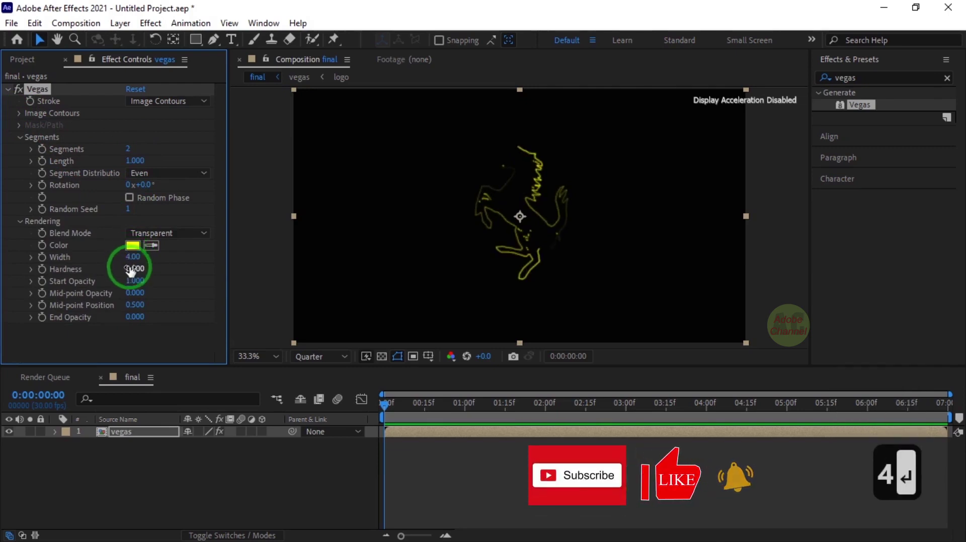
# Step: Set the Vegas stroke's start opacity to 0 and end opacity to 1
pyautogui.click(134, 281)
pyautogui.write('0')
pyautogui.press('Return')
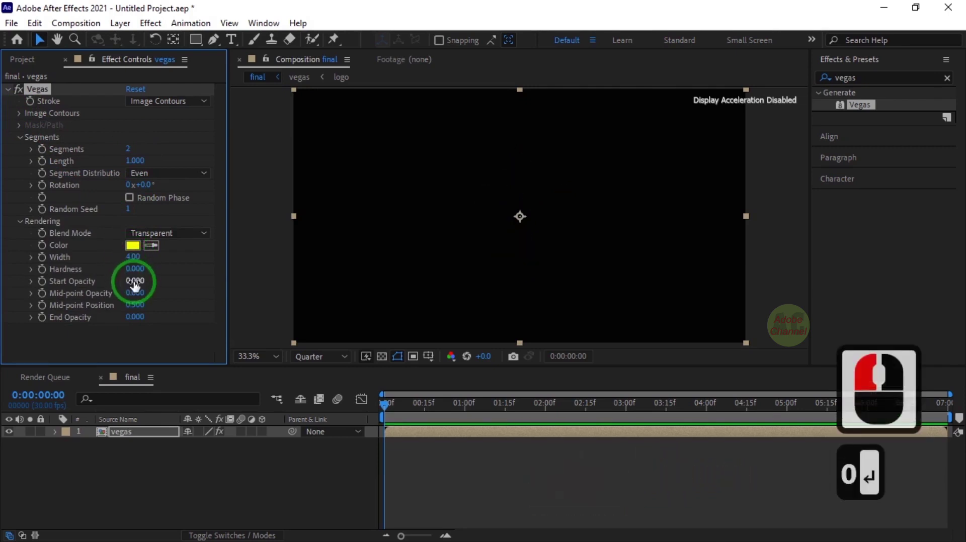
pyautogui.click(130, 318)
pyautogui.write('1')
pyautogui.press('Return')
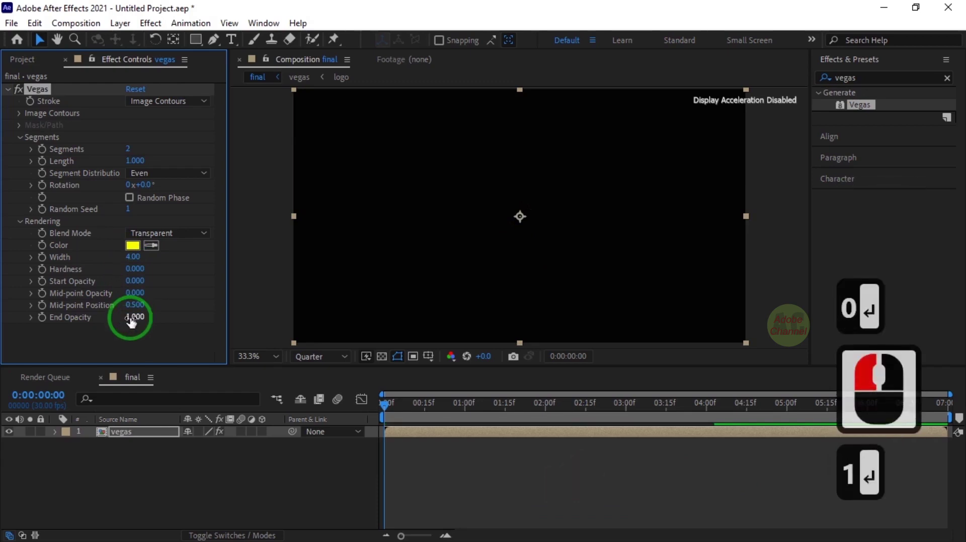
# Step: Change the Vegas stroke color to a light gray
pyautogui.click(133, 246)
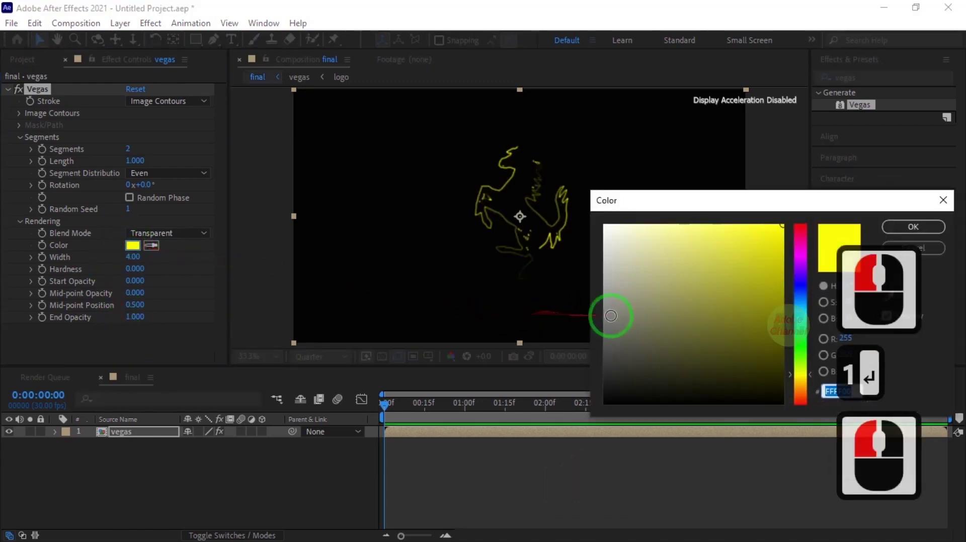
pyautogui.click(607, 286)
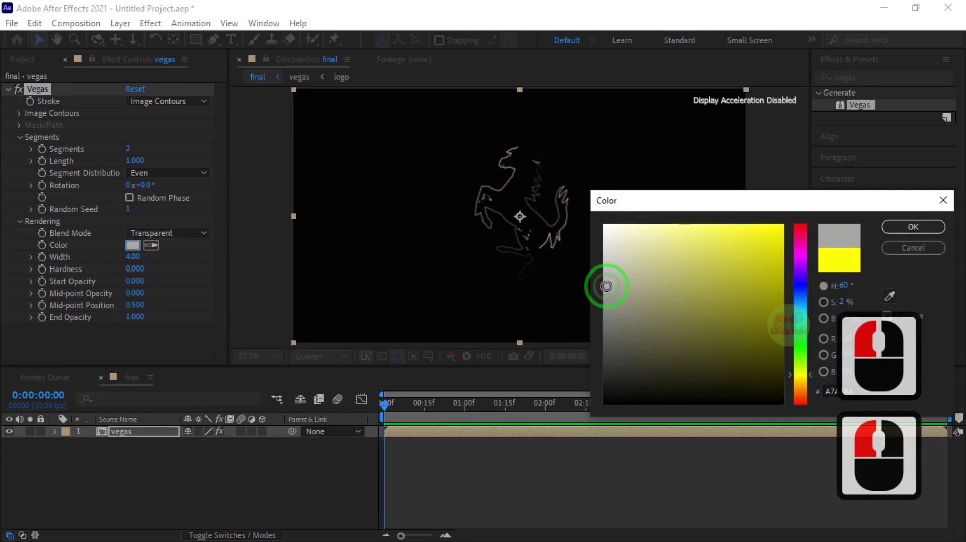
pyautogui.click(923, 227)
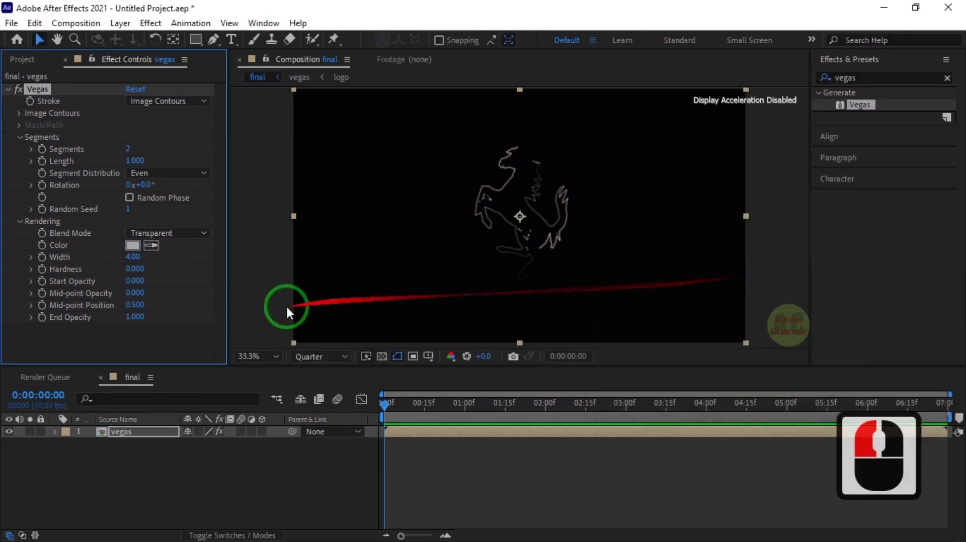
# Step: Start keyframing the Vegas Length, Rotation and Start Opacity at frame 0, with Length set to 0
pyautogui.click(42, 161)
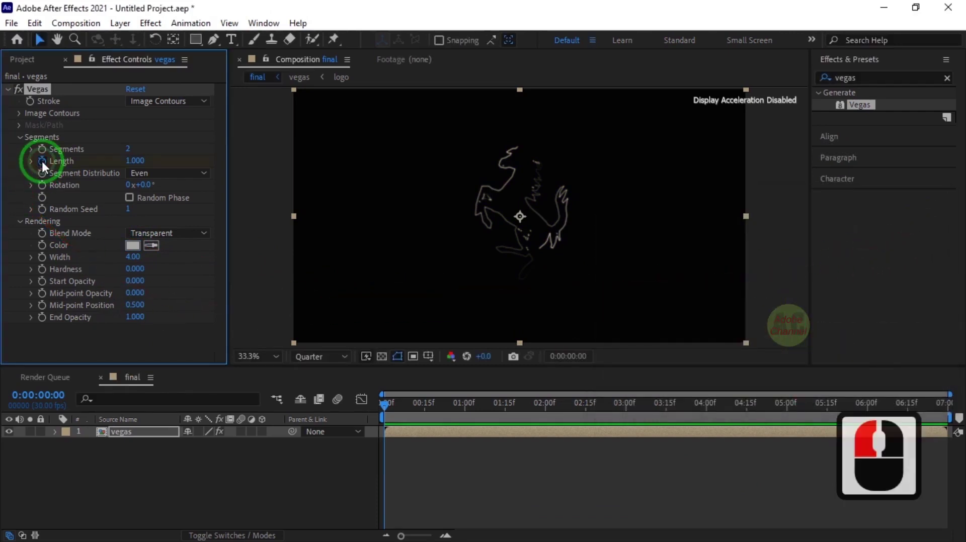
pyautogui.click(42, 186)
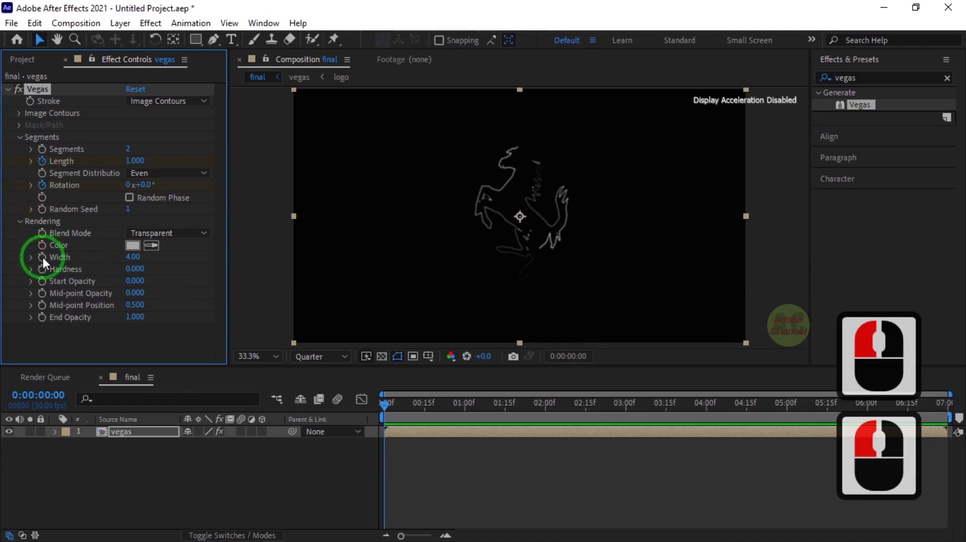
pyautogui.click(42, 282)
pyautogui.press('u')
pyautogui.click(191, 455)
pyautogui.write('0')
pyautogui.press('Return')
# Step: Add a Length keyframe of 1 for the Vegas effect at 2 seconds
pyautogui.click(37, 396)
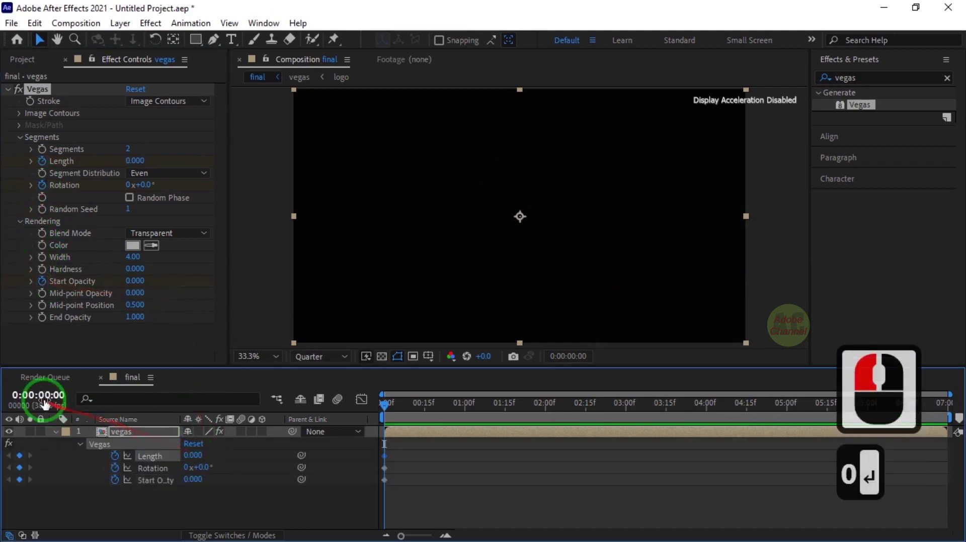
pyautogui.write('20')
pyautogui.press('Return')
pyautogui.click(126, 436)
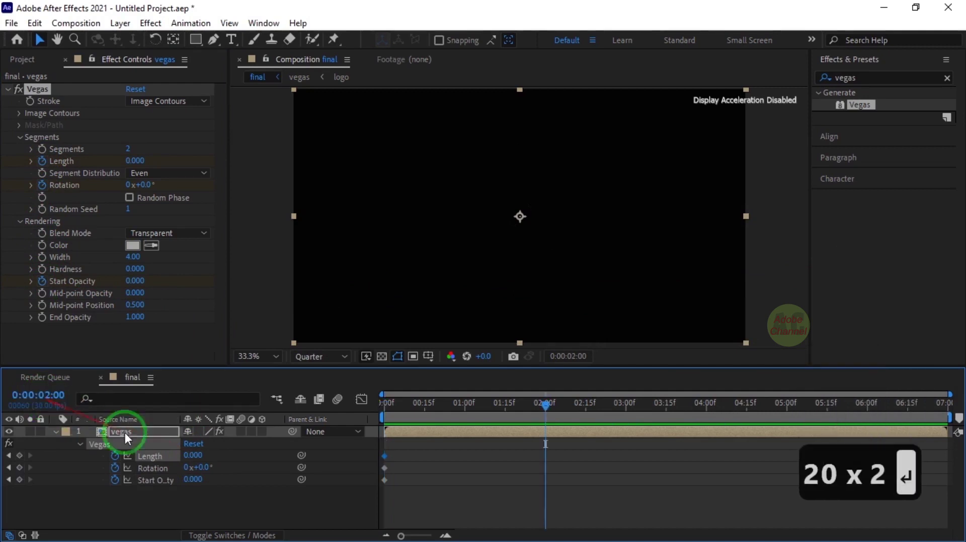
pyautogui.click(193, 455)
pyautogui.write('1')
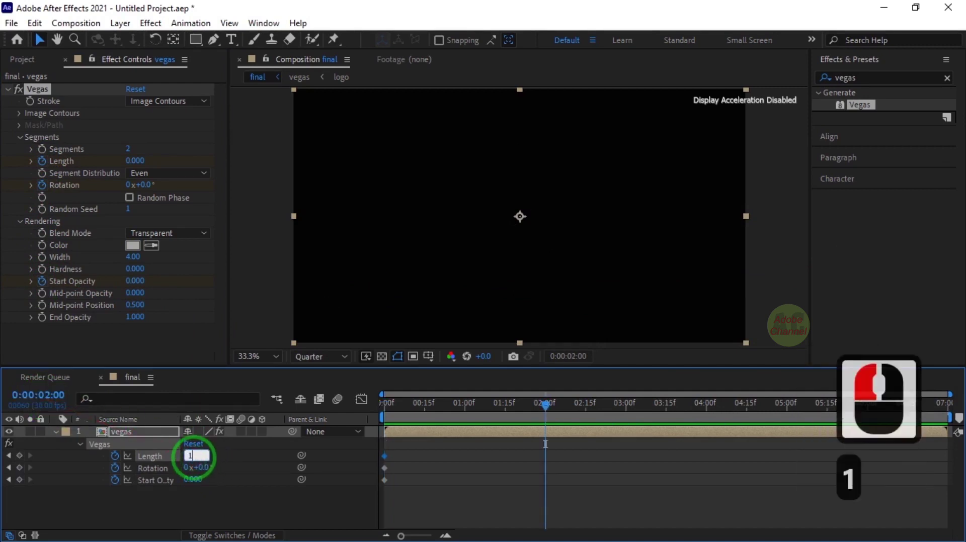
pyautogui.press('Return')
# Step: Set the Vegas effect's Rotation to 100° and Start Opacity to 1 at the 2-second mark
pyautogui.click(205, 467)
pyautogui.write('100')
pyautogui.press('Return')
pyautogui.click(190, 479)
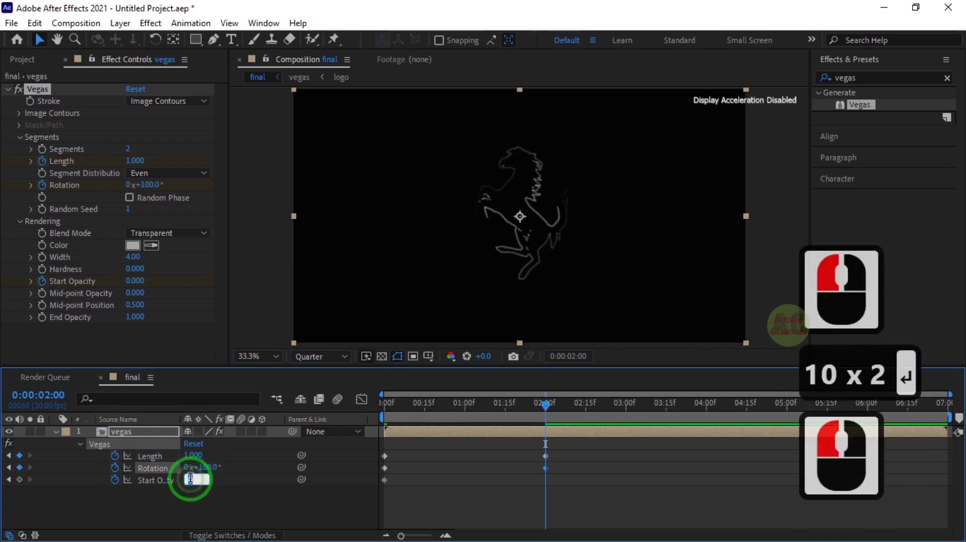
pyautogui.write('1')
pyautogui.press('Return')
# Step: Scrub through the outline animation and apply Easy Ease to all the Vegas keyframes
pyautogui.moveTo(540, 405)
pyautogui.mouseDown()
pyautogui.moveTo(369, 411)
pyautogui.moveTo(478, 424)
pyautogui.mouseUp()
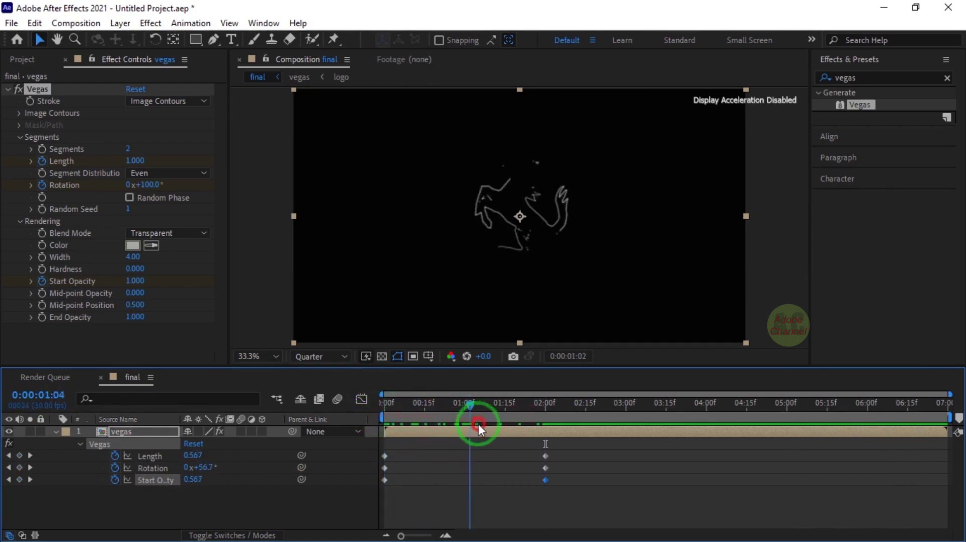
pyautogui.moveTo(554, 436); pyautogui.dragTo(375, 482)
pyautogui.press('F9')
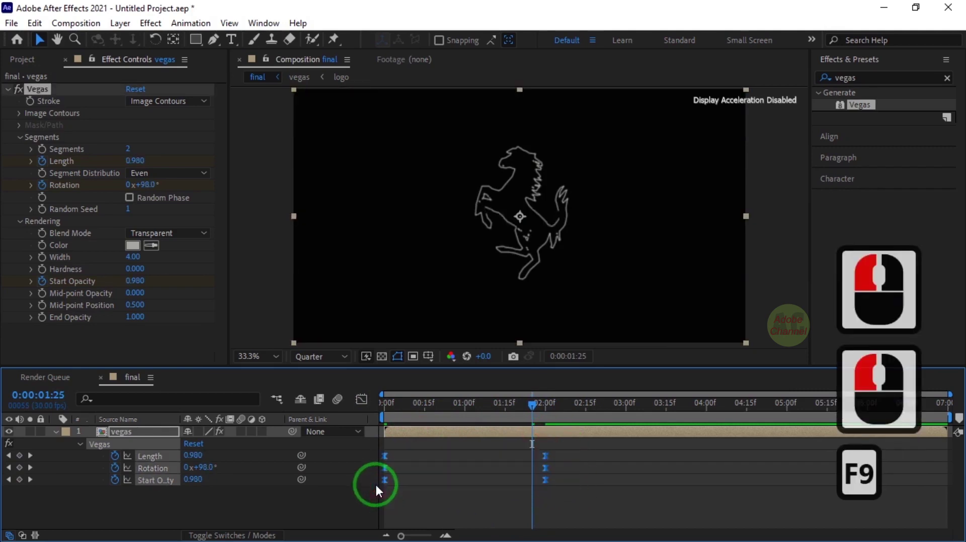
# Step: Create a white 1920 x 1080 px solid named bg in the final composition
pyautogui.rightClick(208, 505)
pyautogui.click(276, 344)
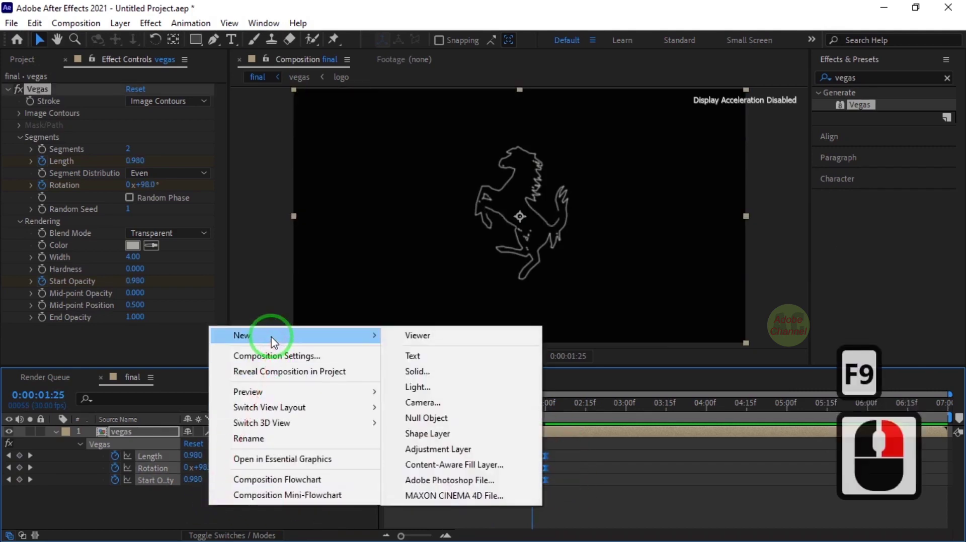
pyautogui.click(425, 372)
pyautogui.write('bg')
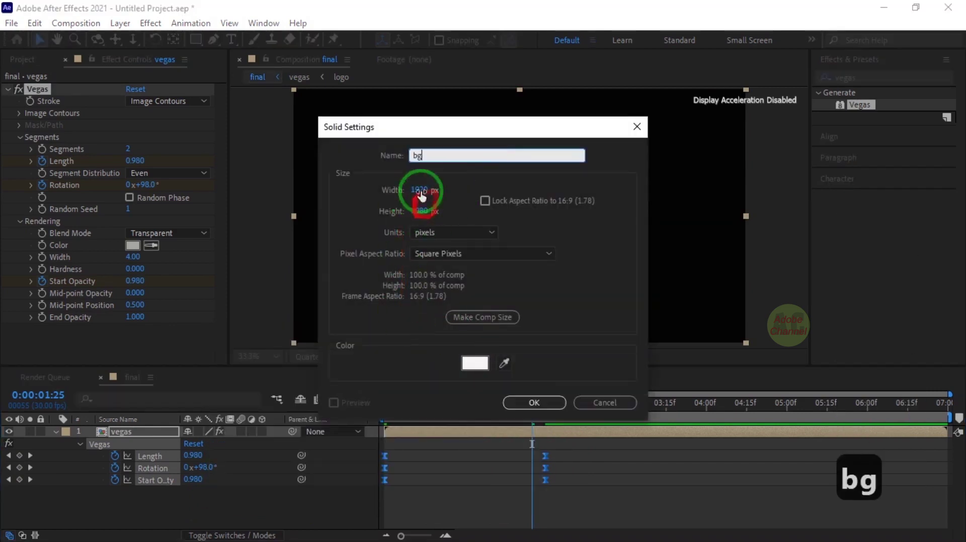
pyautogui.click(479, 366)
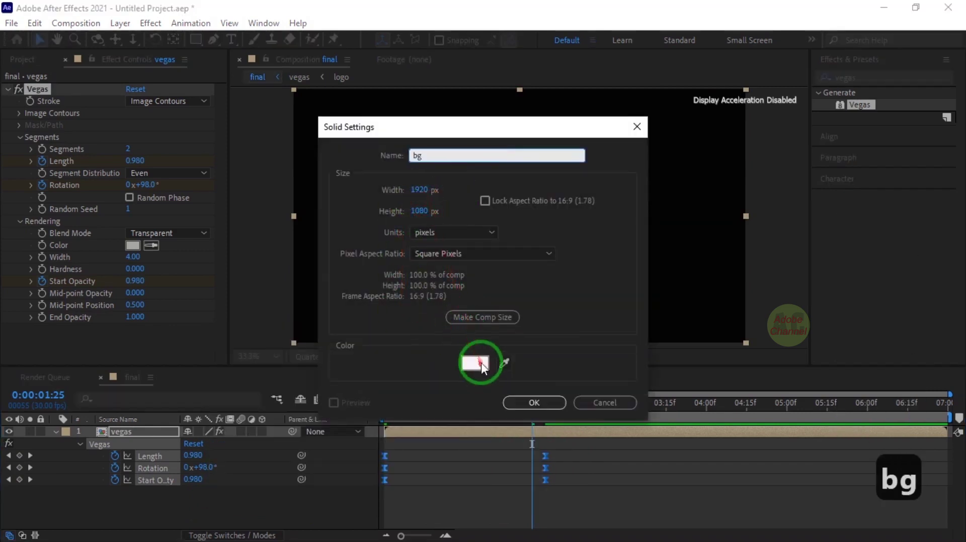
pyautogui.click(534, 403)
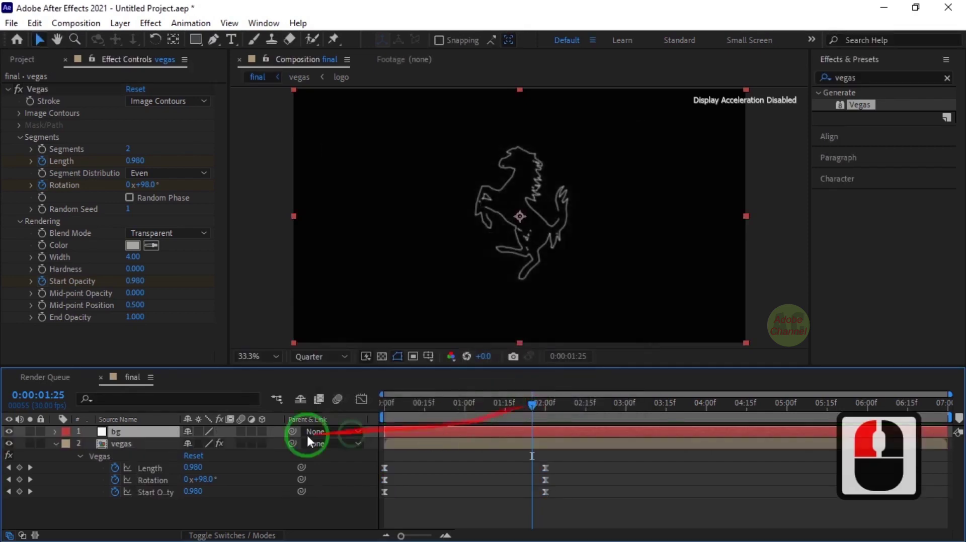
# Step: Move the bg solid below the vegas layer and collapse the vegas layer's properties
pyautogui.click(123, 431)
pyautogui.moveTo(123, 432); pyautogui.dragTo(114, 503)
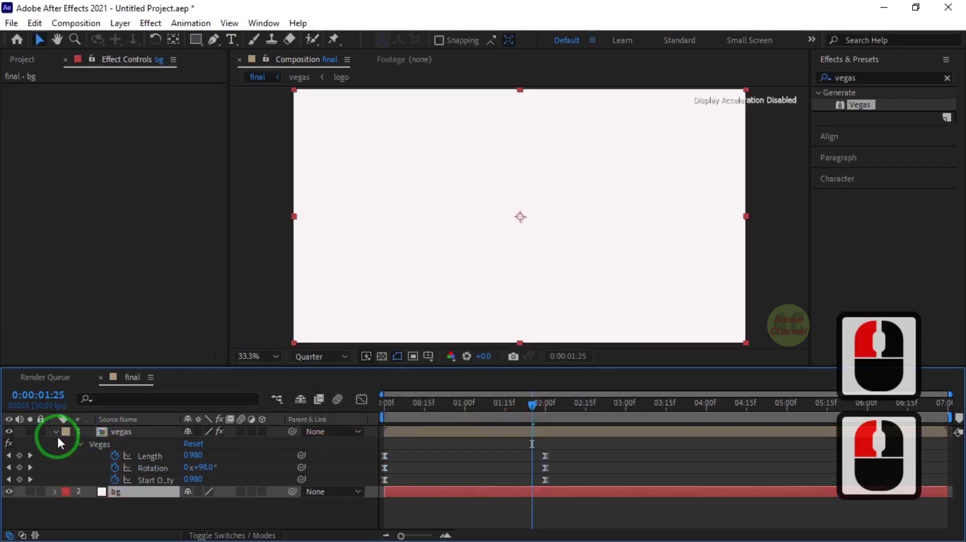
pyautogui.click(55, 432)
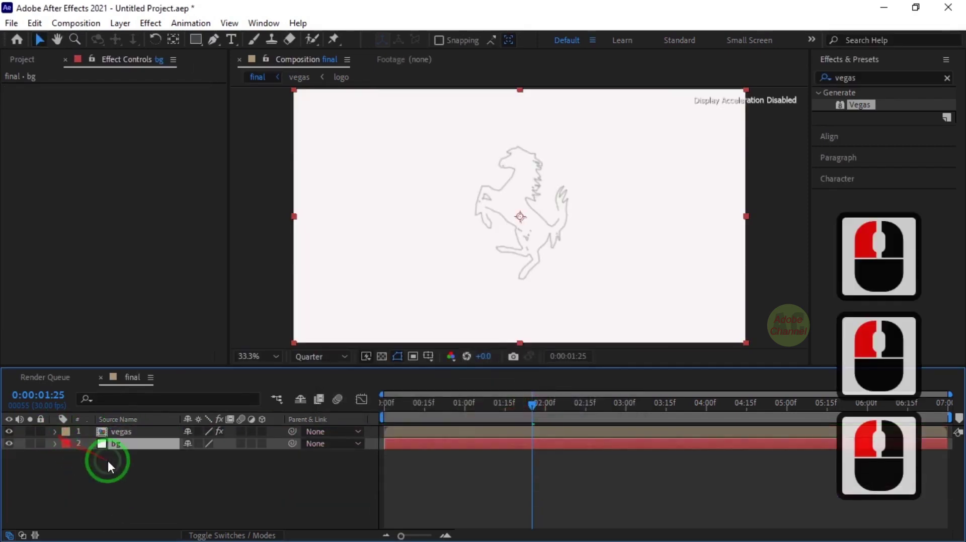
# Step: Duplicate the vegas layer and rename the lower copy as shadow
pyautogui.click(146, 433)
pyautogui.hotkey('ctrl', 'd')
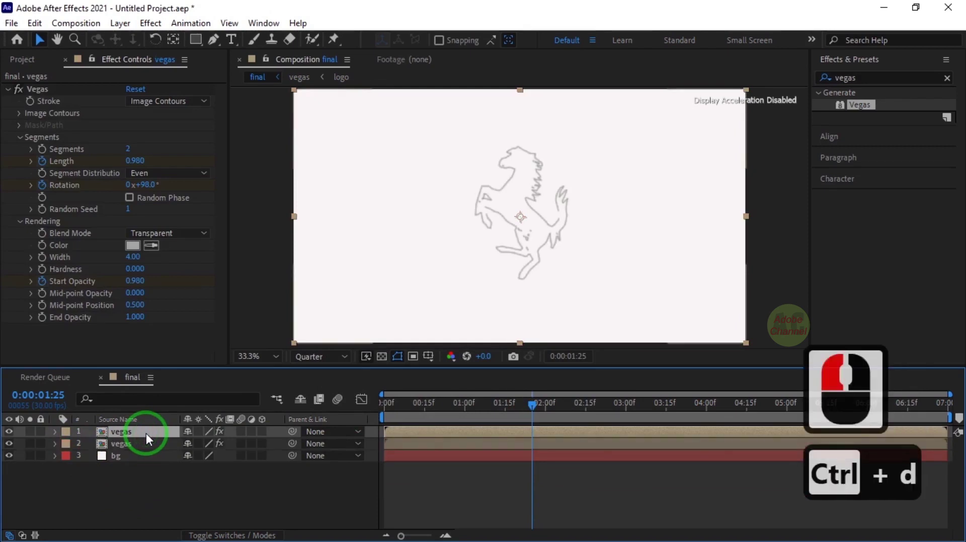
pyautogui.click(142, 443)
pyautogui.rightClick(142, 442)
pyautogui.click(178, 416)
pyautogui.write('shadow')
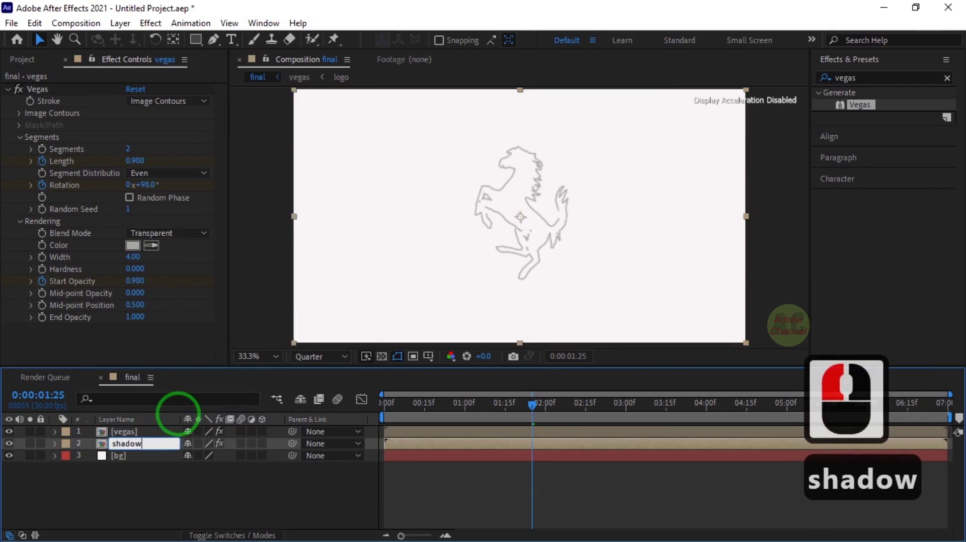
pyautogui.click(167, 479)
# Step: Find the CC Radial Fast Blur effect and apply it to the shadow layer
pyautogui.click(838, 78)
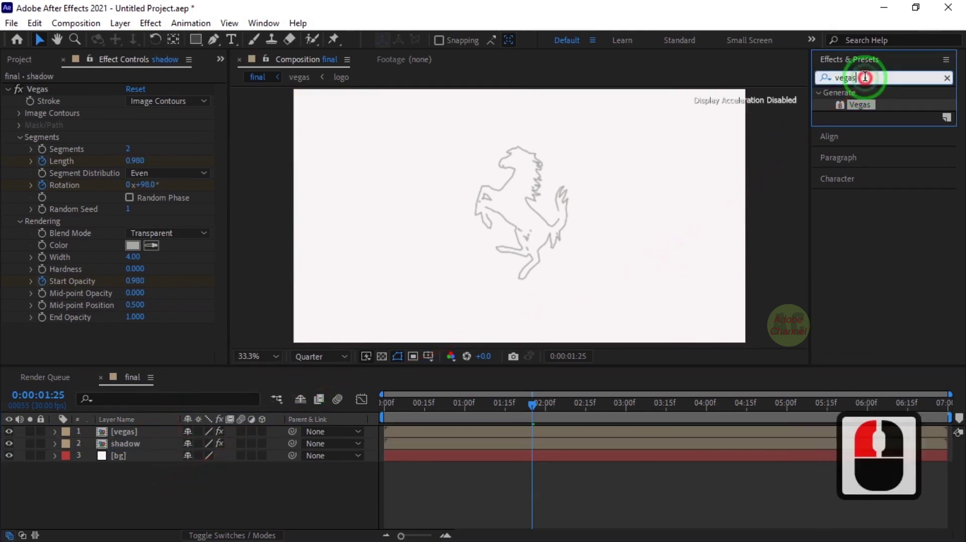
pyautogui.write('c')
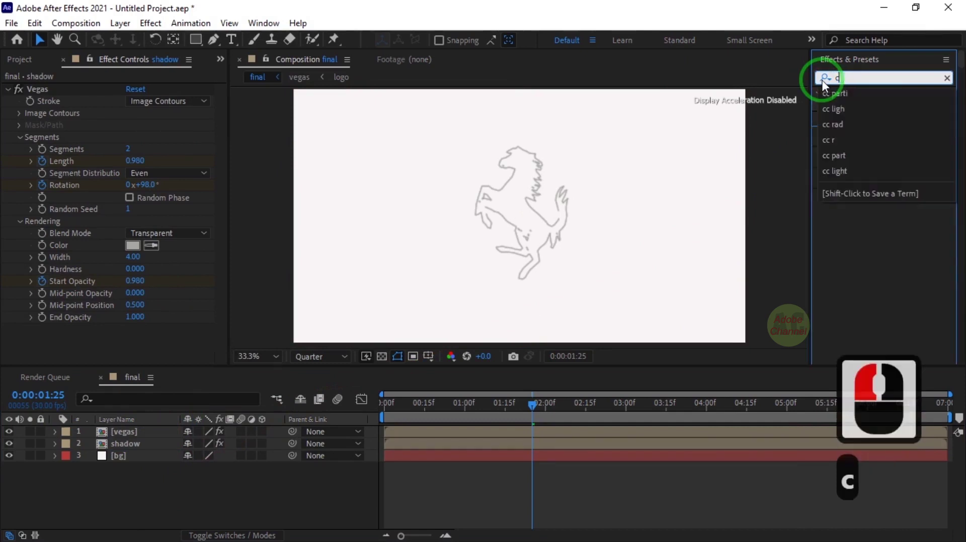
pyautogui.write('c rad')
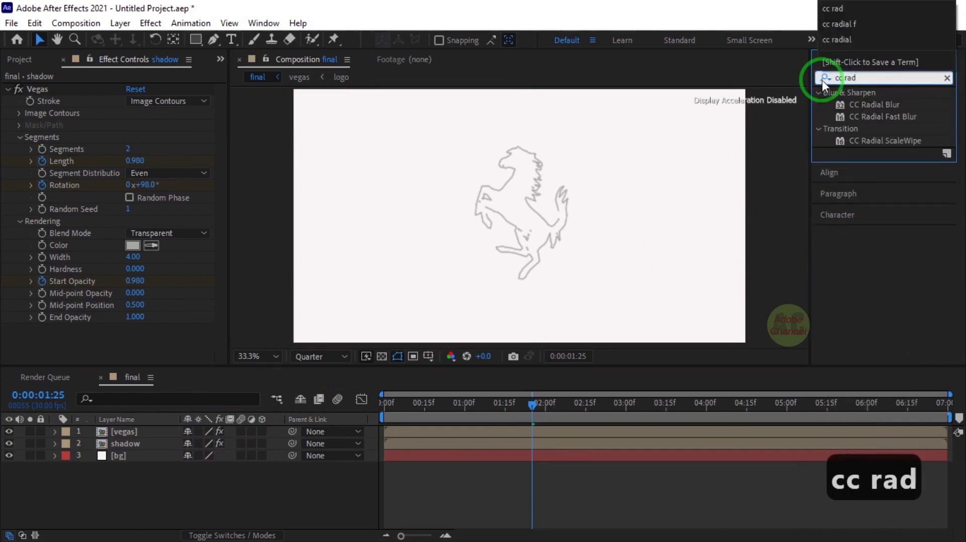
pyautogui.moveTo(883, 116); pyautogui.dragTo(326, 274)
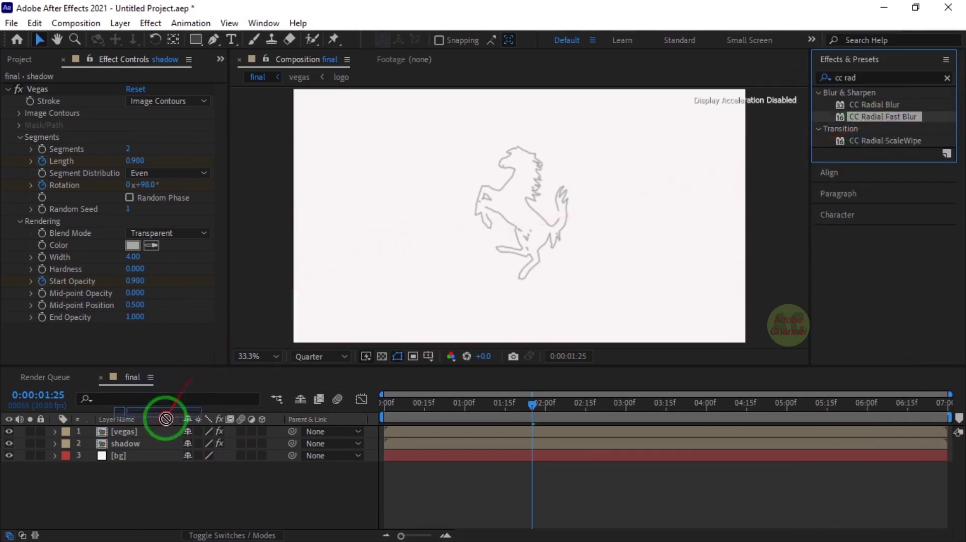
pyautogui.click(149, 442)
# Step: Set the shadow's CC Radial Fast Blur Amount to 60 and Zoom to Brightest
pyautogui.click(132, 345)
pyautogui.write('60')
pyautogui.press('Return')
pyautogui.click(202, 358)
pyautogui.click(186, 388)
# Step: Place the radial blur's Center above and to the right of the horse, at about 1347, 108
pyautogui.click(132, 333)
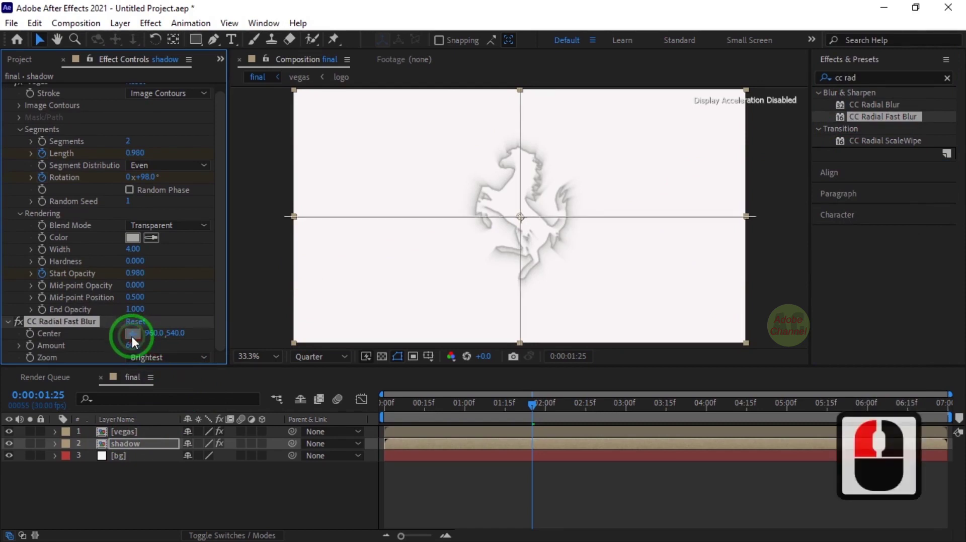
pyautogui.click(520, 218)
pyautogui.moveTo(523, 218); pyautogui.dragTo(372, 300)
# Step: Set the shadow layer's Vegas color to grey A7A7A4 and return the playhead to frame 0
pyautogui.click(132, 238)
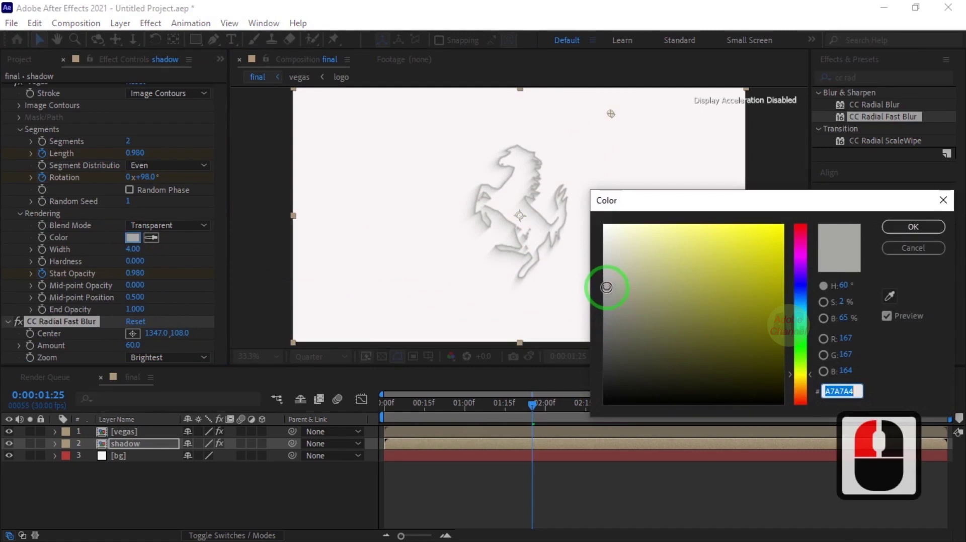
pyautogui.click(913, 229)
pyautogui.moveTo(536, 404); pyautogui.dragTo(313, 445)
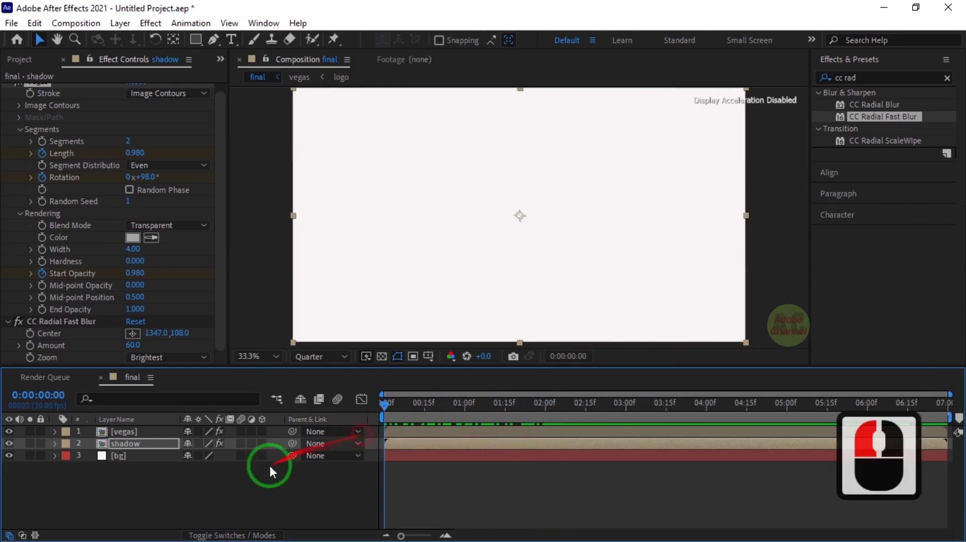
# Step: Add the logo composition as the top layer of final and trim its start to 0:00:01:20
pyautogui.click(15, 60)
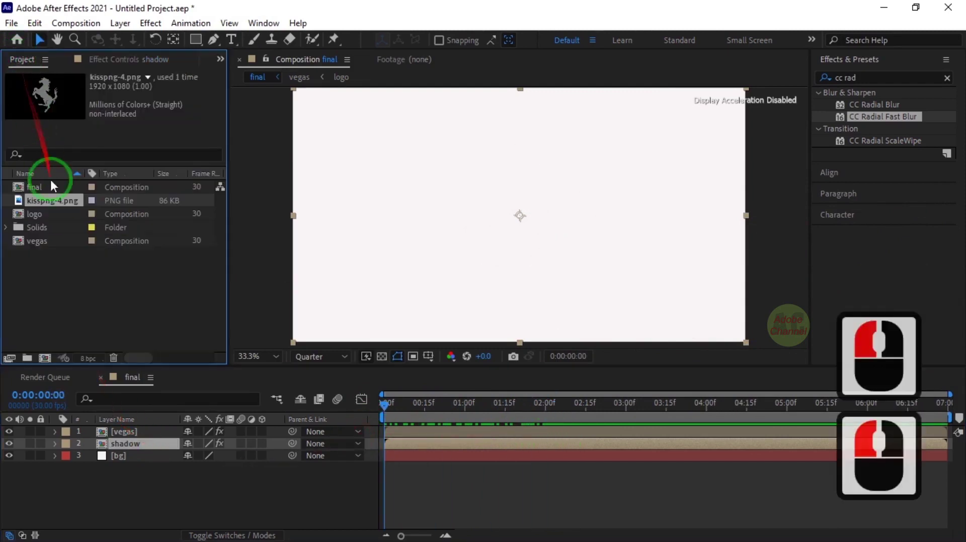
pyautogui.moveTo(52, 212); pyautogui.dragTo(73, 427)
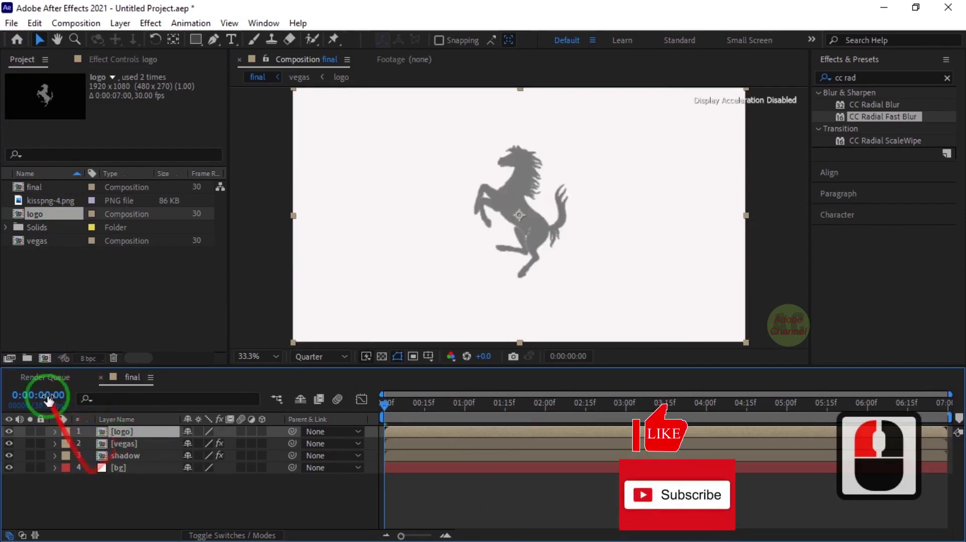
pyautogui.click(42, 391)
pyautogui.write('120')
pyautogui.press('Return')
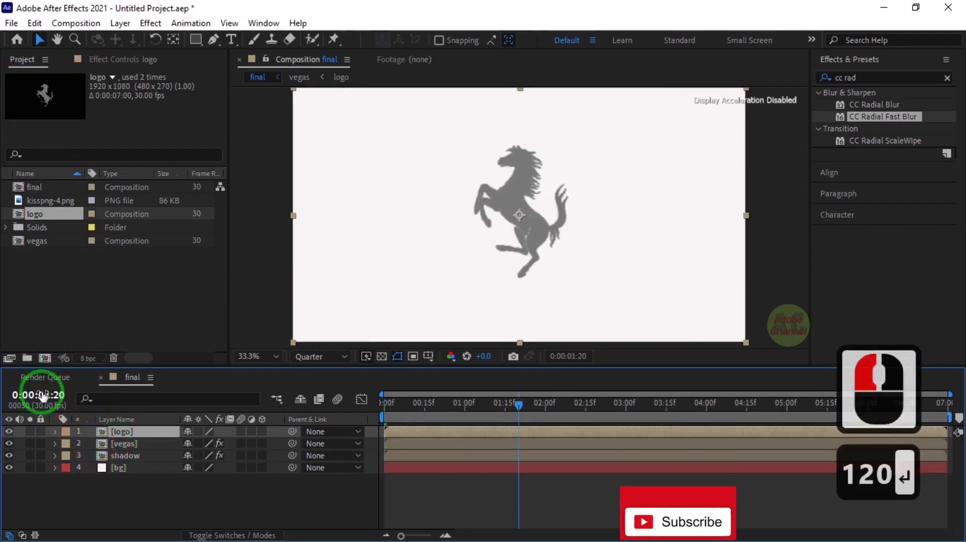
pyautogui.hotkey('alt', '[')
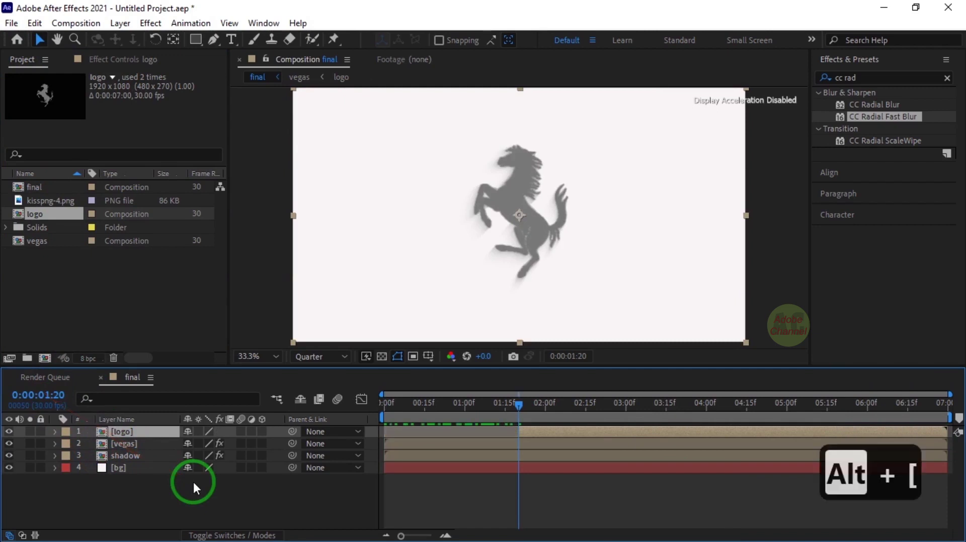
# Step: Start Opacity keyframes on the logo and vegas layers at 0:00:01:20, with the logo's Opacity at 0%
pyautogui.keyDown('ctrl'); pyautogui.click(141, 444); pyautogui.keyUp('ctrl')
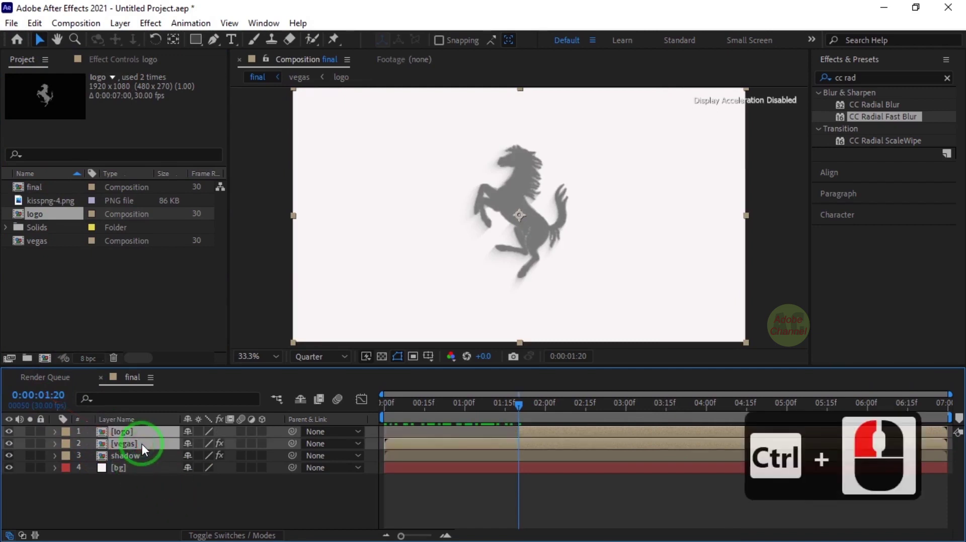
pyautogui.press('t')
pyautogui.click(91, 444)
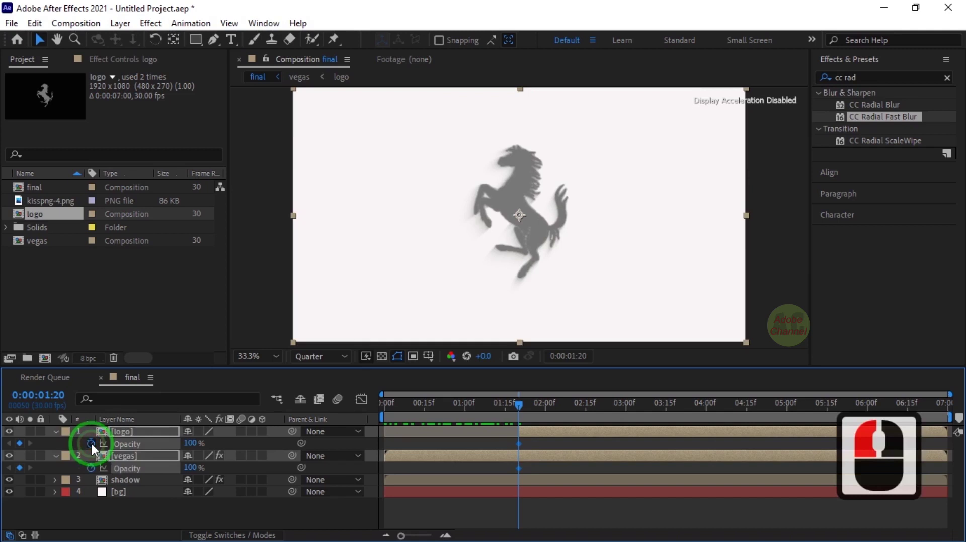
pyautogui.click(147, 505)
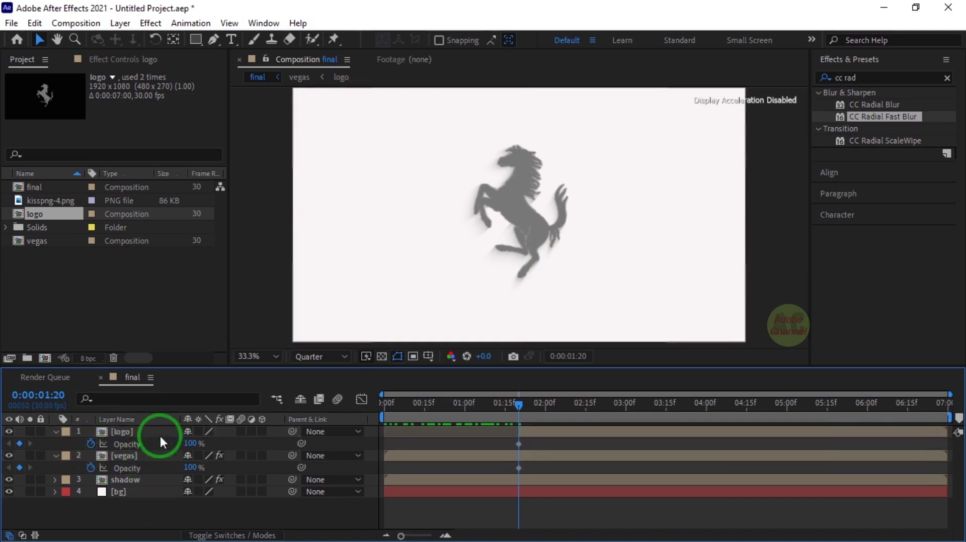
pyautogui.click(189, 443)
pyautogui.write('0')
pyautogui.press('Return')
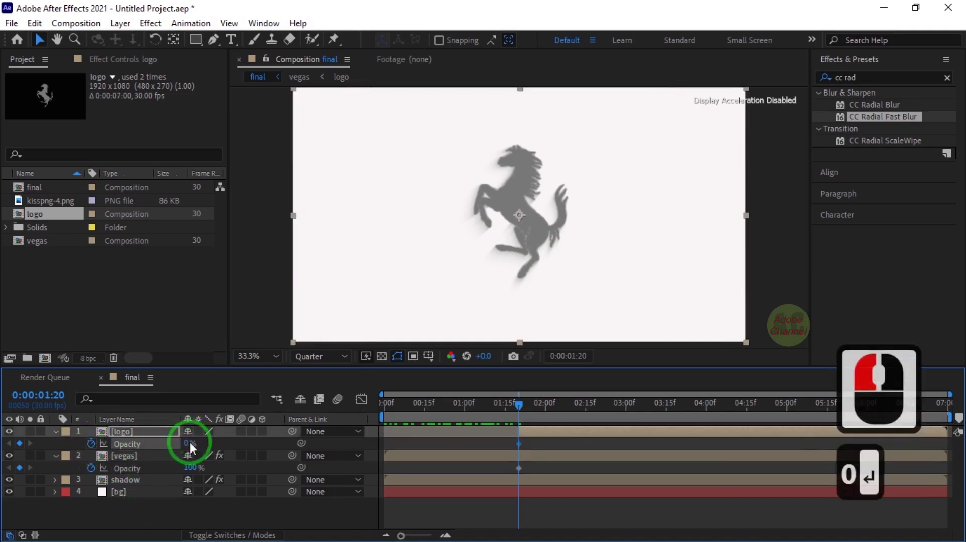
# Step: Add an Opacity keyframe of 100% to the logo layer at 0:00:02:05
pyautogui.click(44, 395)
pyautogui.write('205')
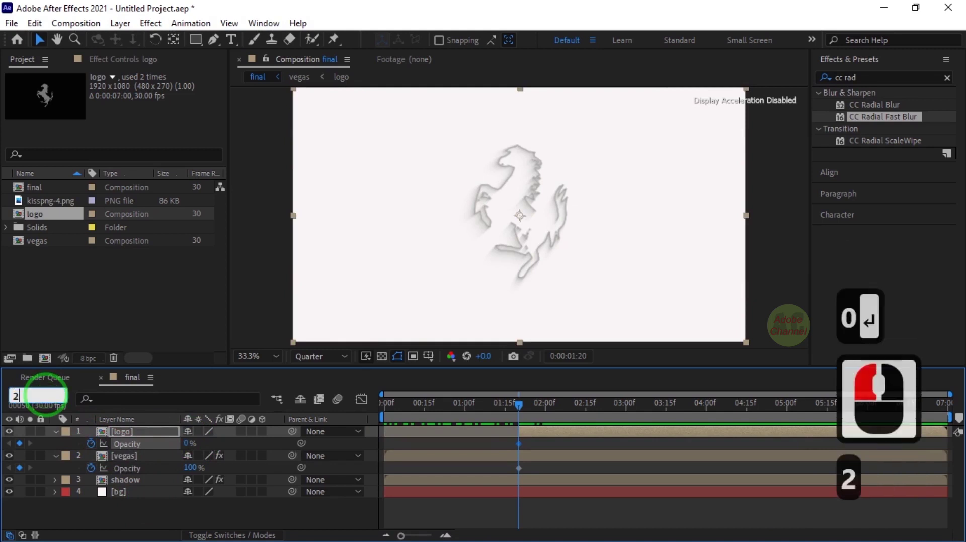
pyautogui.press('Return')
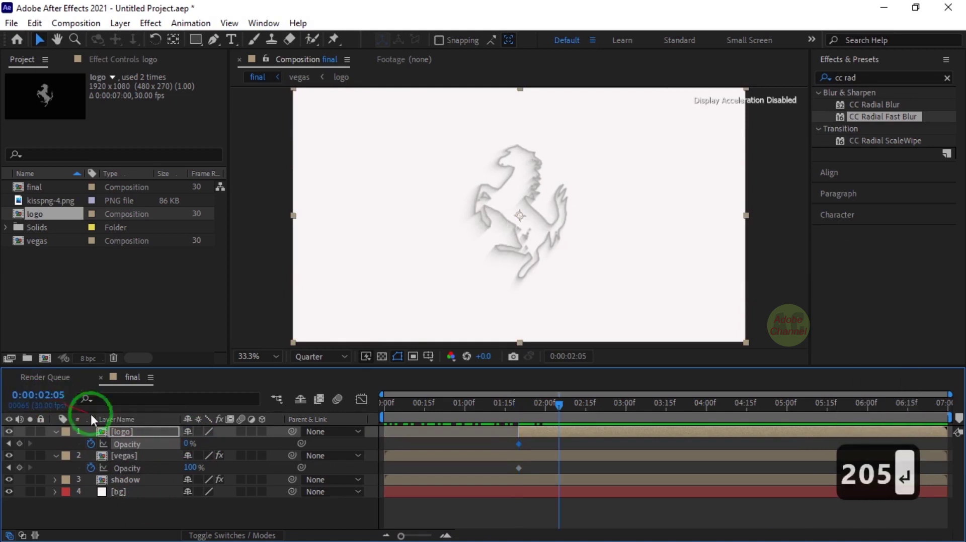
pyautogui.click(187, 444)
pyautogui.write('100')
pyautogui.press('Return')
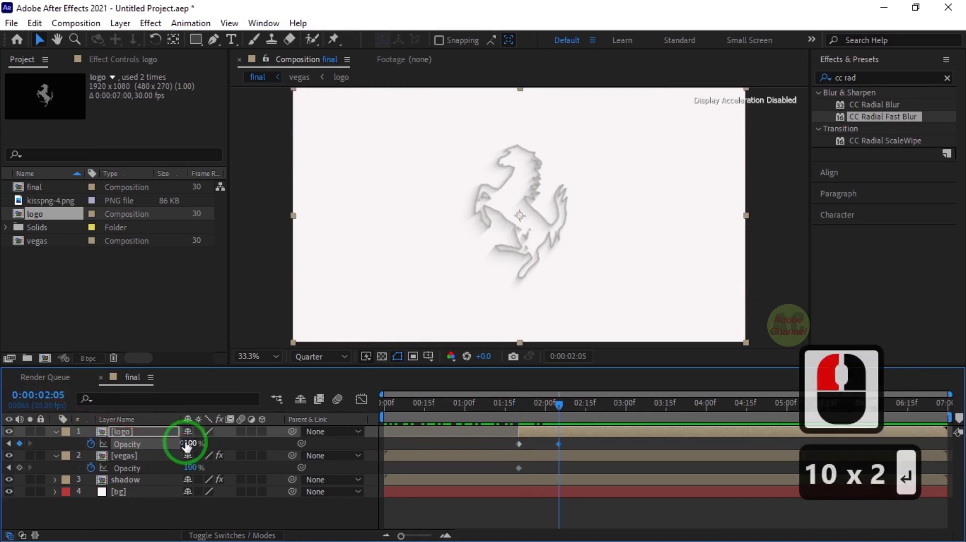
# Step: Set the vegas layer's Opacity to 0% at 0:00:02:05 and apply Easy Ease to both layers' Opacity keyframes
pyautogui.click(192, 468)
pyautogui.write('0')
pyautogui.press('Return')
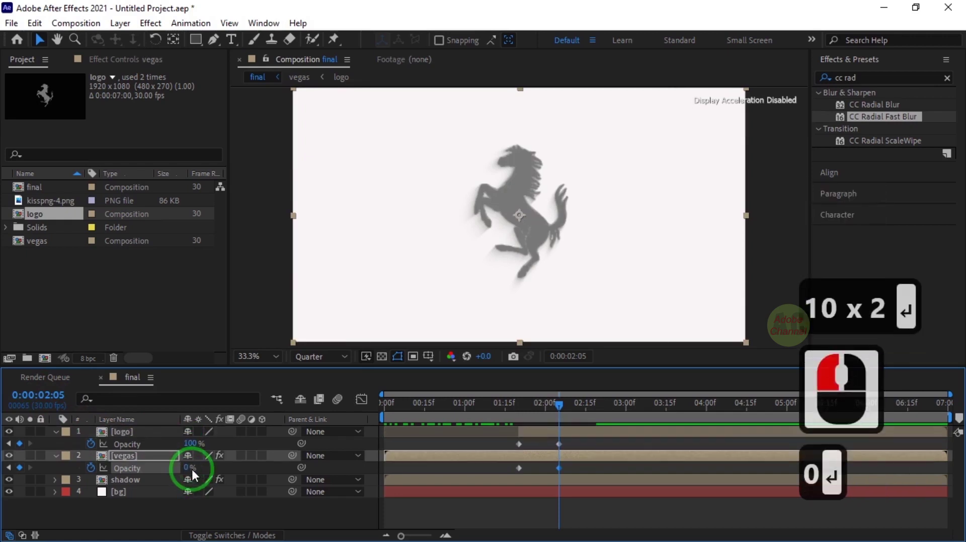
pyautogui.moveTo(606, 438); pyautogui.dragTo(511, 475)
pyautogui.press('F9')
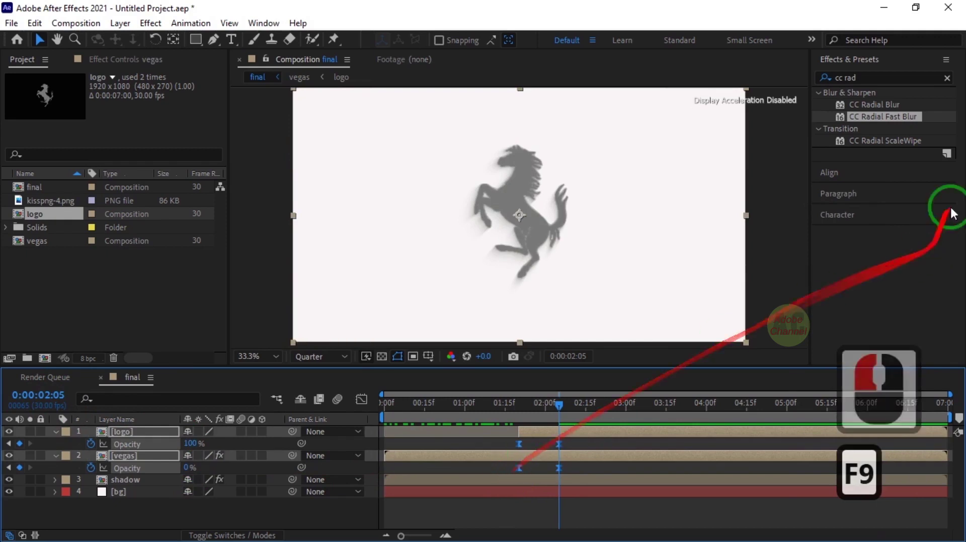
# Step: Find the CC Light Sweep effect and apply it to the logo layer
pyautogui.click(833, 80)
pyautogui.write('cc')
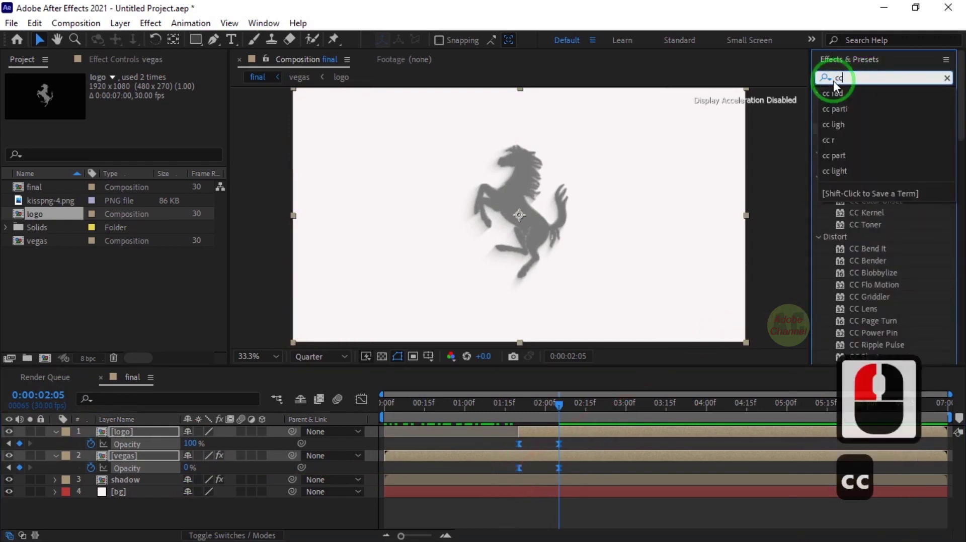
pyautogui.write(' ligh')
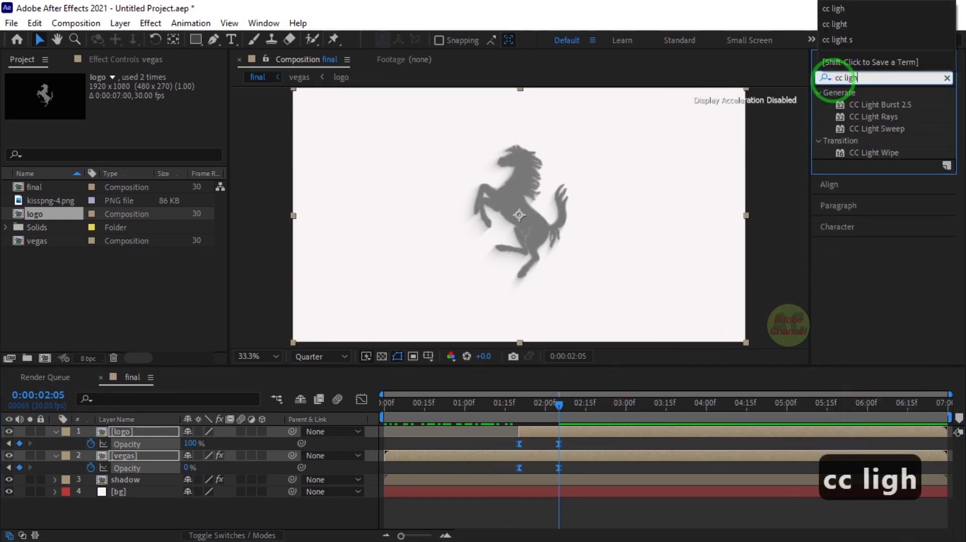
pyautogui.moveTo(880, 128); pyautogui.dragTo(147, 433)
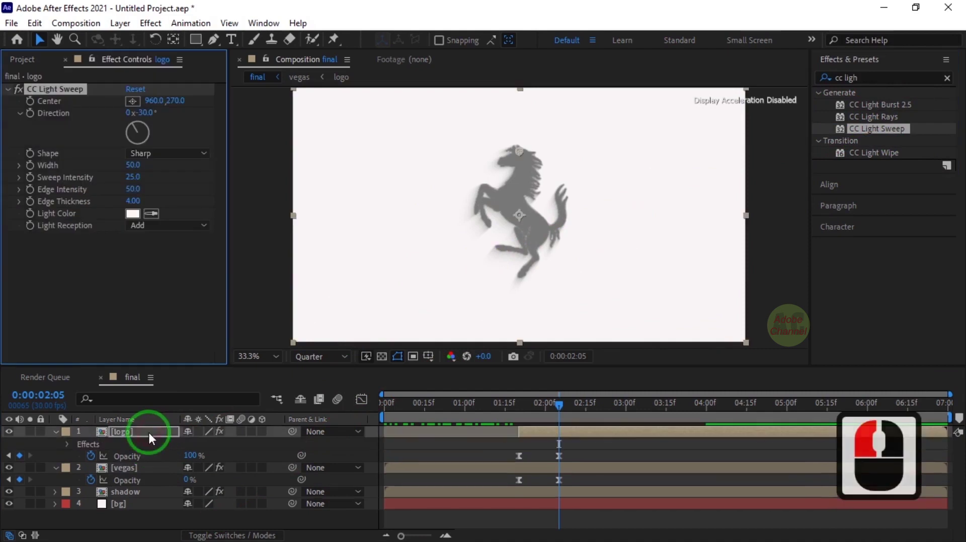
# Step: At 0:00:02:22, set the logo's CC Light Sweep Direction to +30° and its Shape to Smooth
pyautogui.click(48, 405)
pyautogui.write('222')
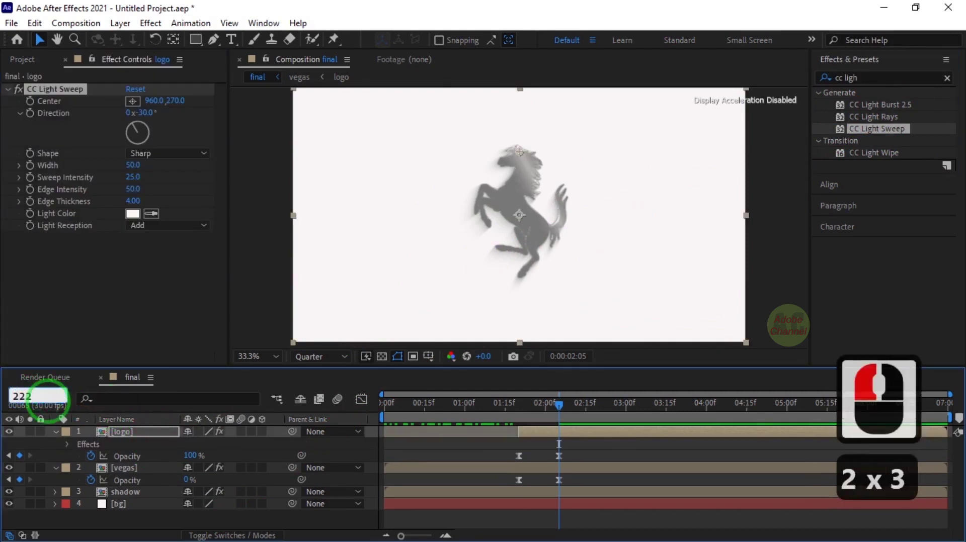
pyautogui.press('Return')
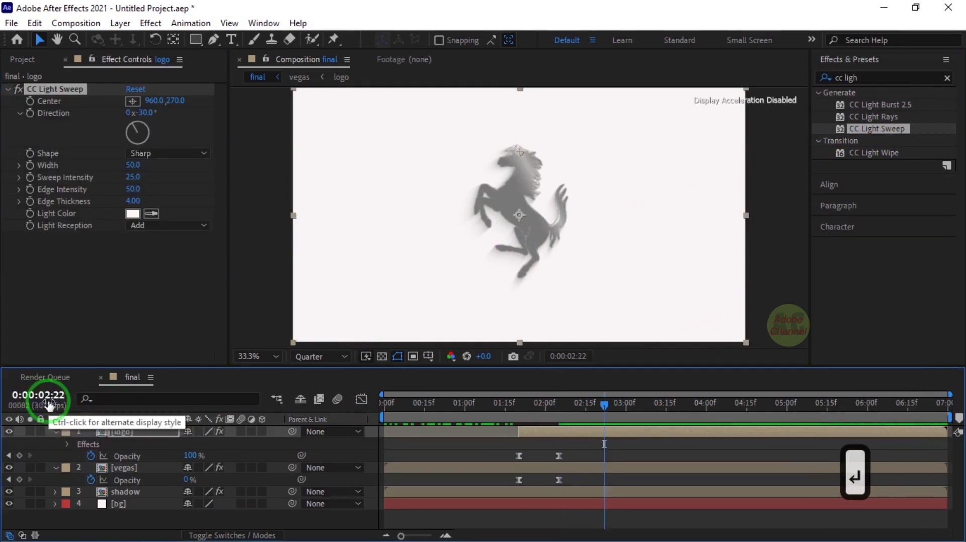
pyautogui.click(147, 113)
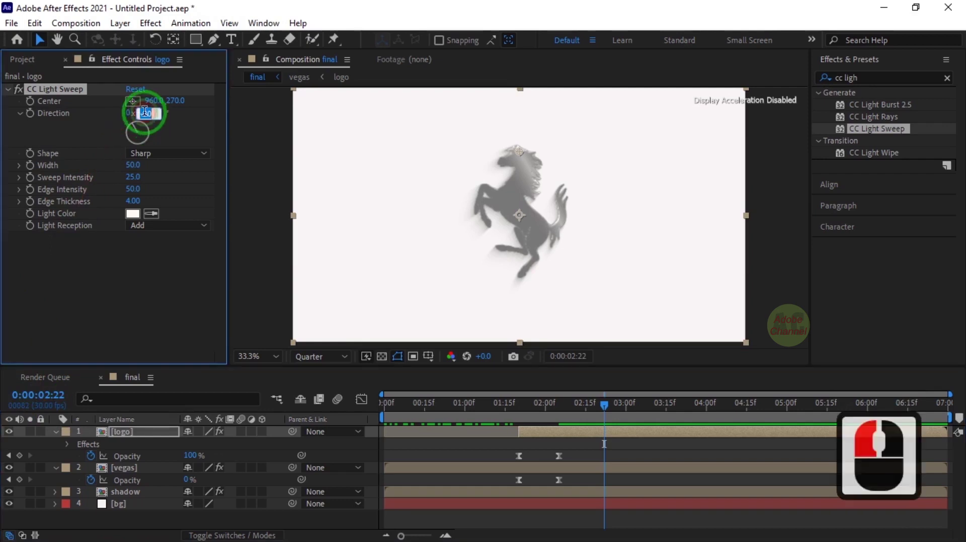
pyautogui.write('3')
pyautogui.press('Return')
pyautogui.click(196, 154)
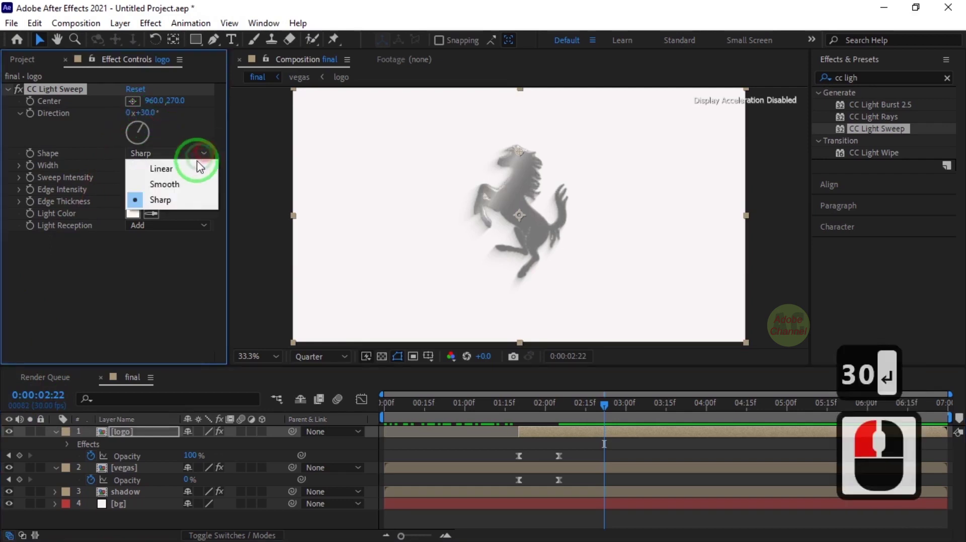
pyautogui.click(196, 185)
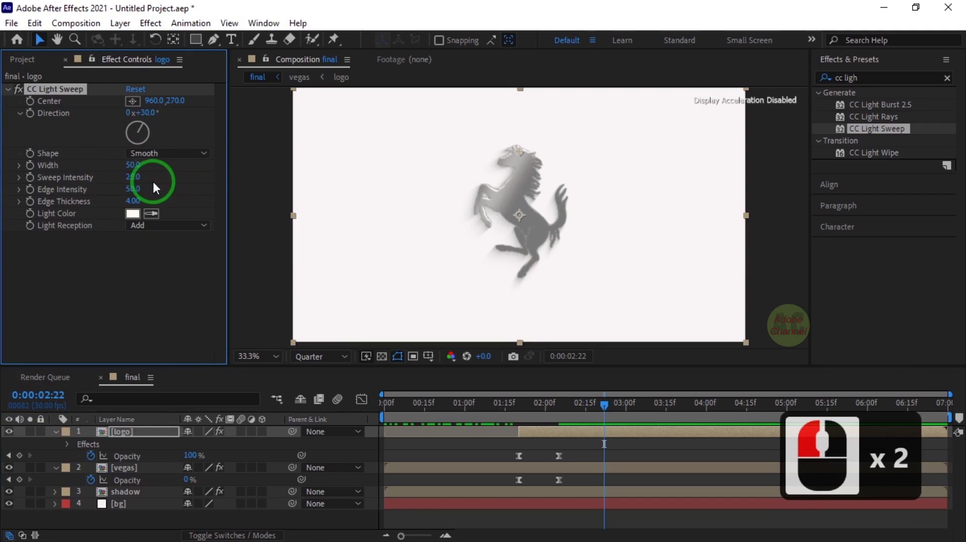
# Step: Set the light sweep's Sweep Intensity and Edge Intensity to 100 and its Width to 25
pyautogui.click(133, 177)
pyautogui.write('100')
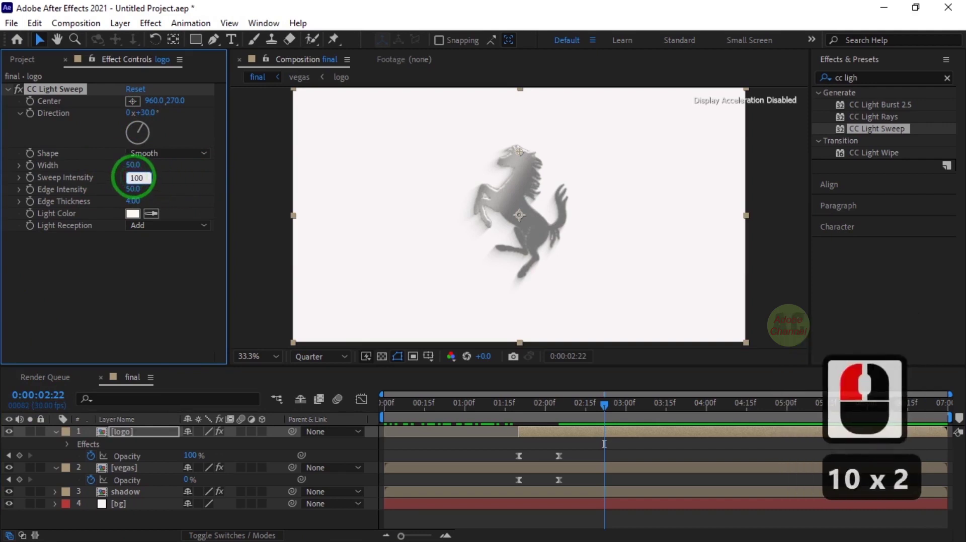
pyautogui.press('Return')
pyautogui.click(134, 189)
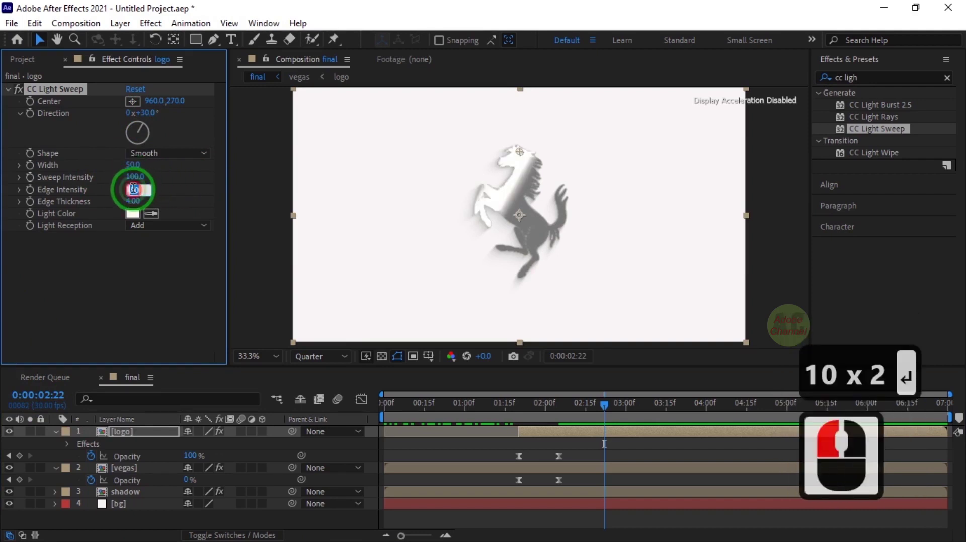
pyautogui.write('100')
pyautogui.press('Return')
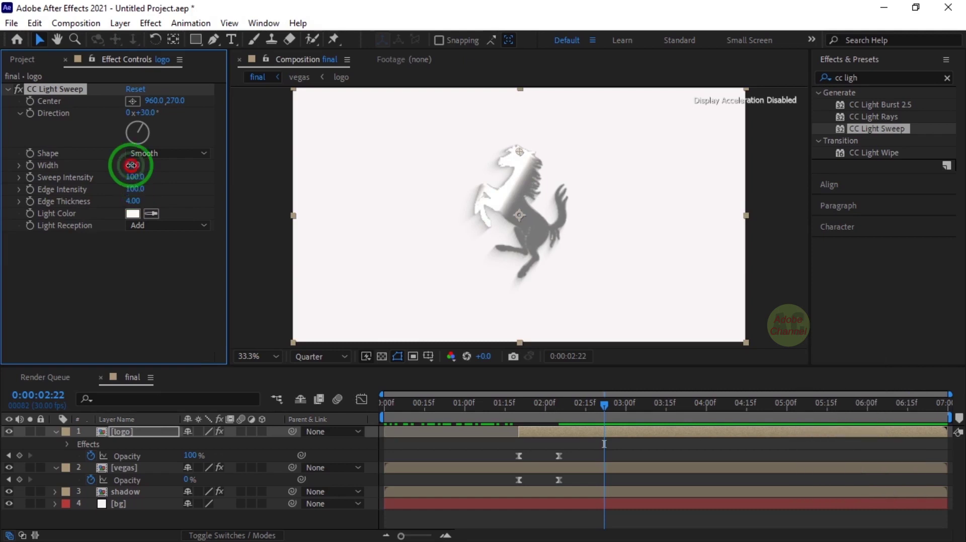
pyautogui.click(132, 165)
pyautogui.write('25')
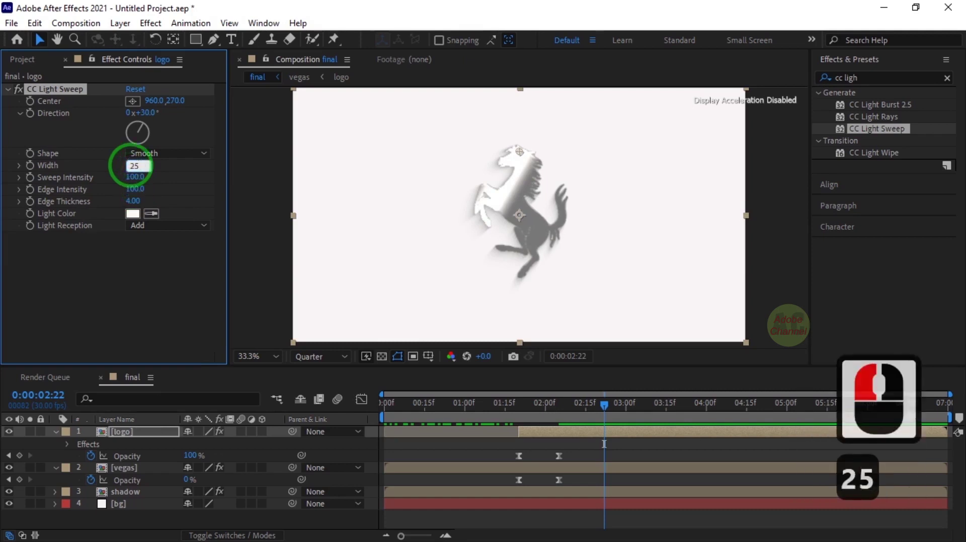
pyautogui.press('Return')
# Step: Change the light sweep's Light Color to a neutral mid grey
pyautogui.click(132, 213)
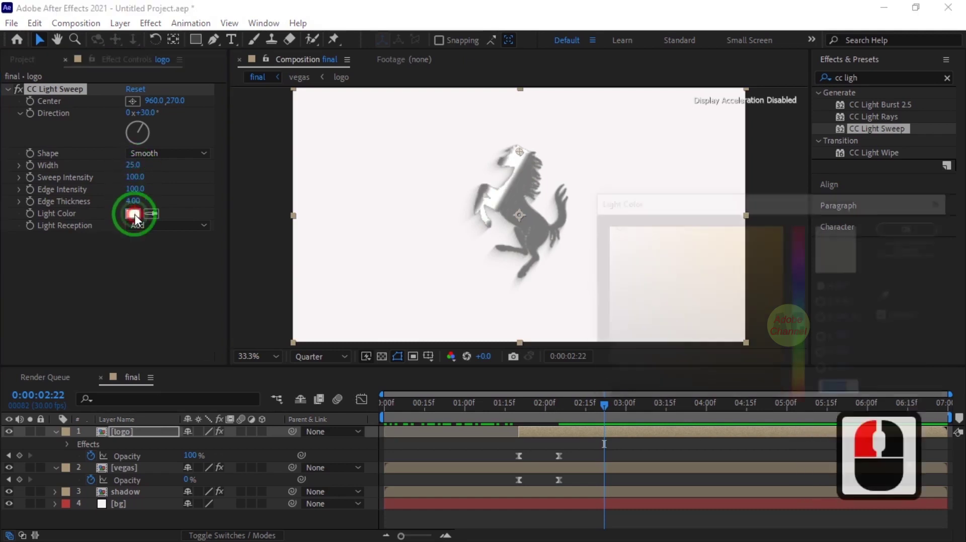
pyautogui.click(607, 313)
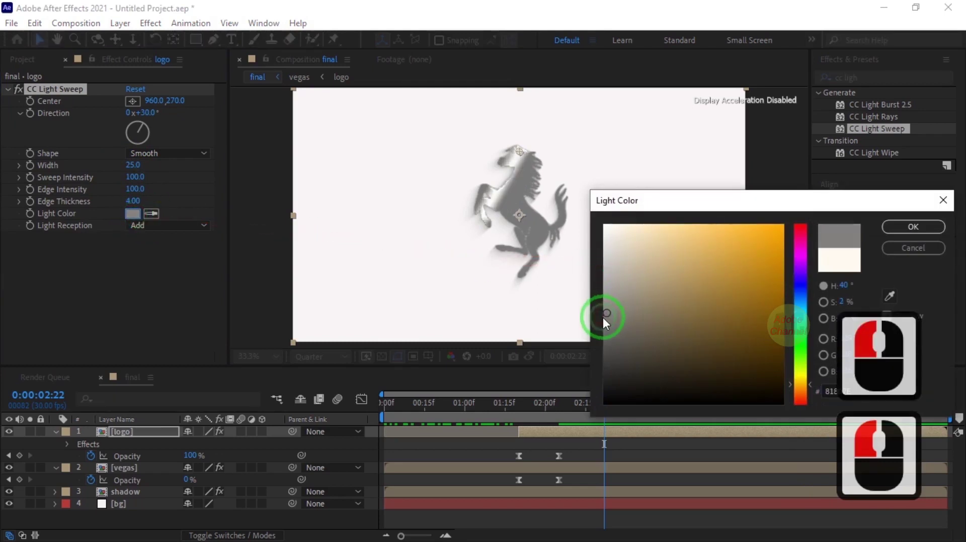
pyautogui.click(603, 322)
pyautogui.click(926, 227)
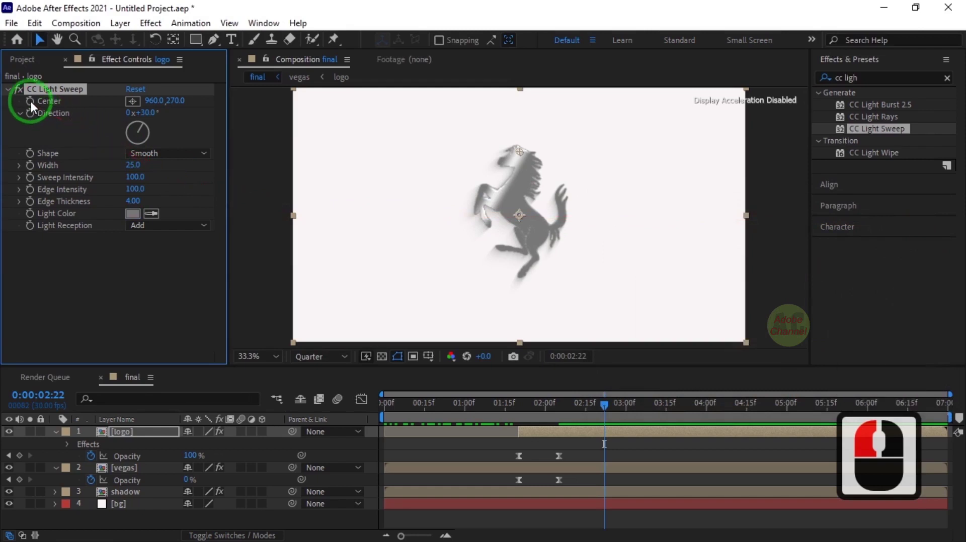
# Step: Start a Center keyframe for the light sweep at 0:00:02:22, placed above and left of the horse at about 708, 165
pyautogui.click(30, 101)
pyautogui.click(537, 162)
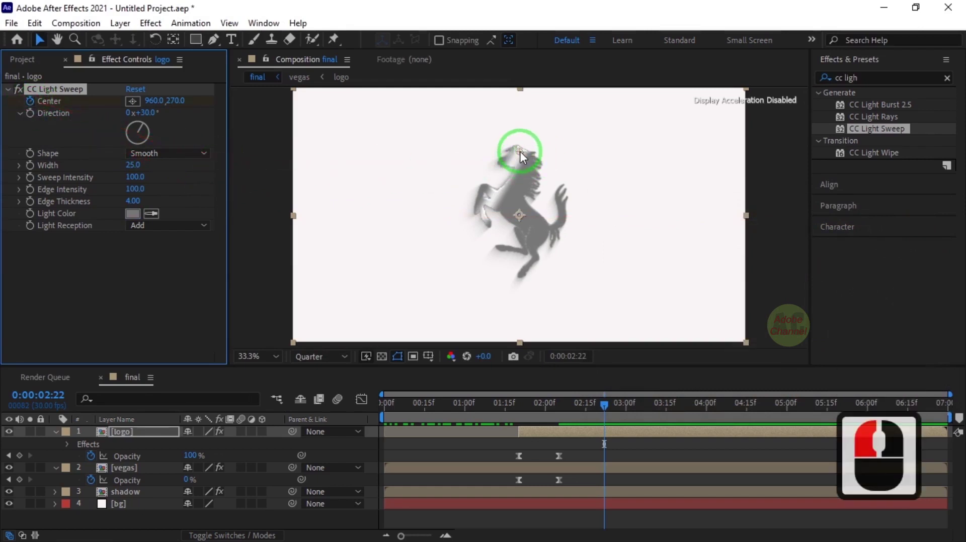
pyautogui.moveTo(520, 152); pyautogui.dragTo(461, 130)
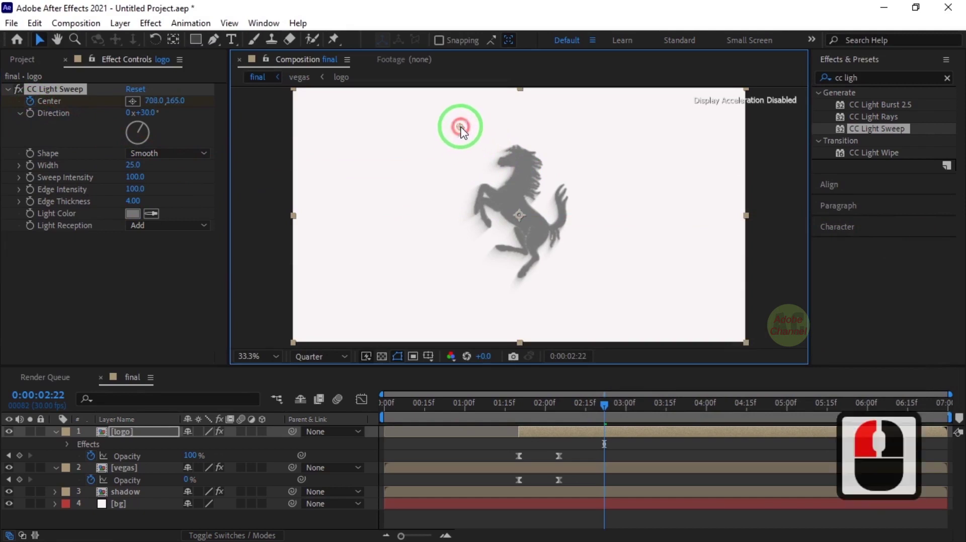
# Step: Add a Center keyframe at 0:00:03:22 with the light sweep moved below and right of the horse to about 1329, 729
pyautogui.click(39, 395)
pyautogui.write('322')
pyautogui.press('Return')
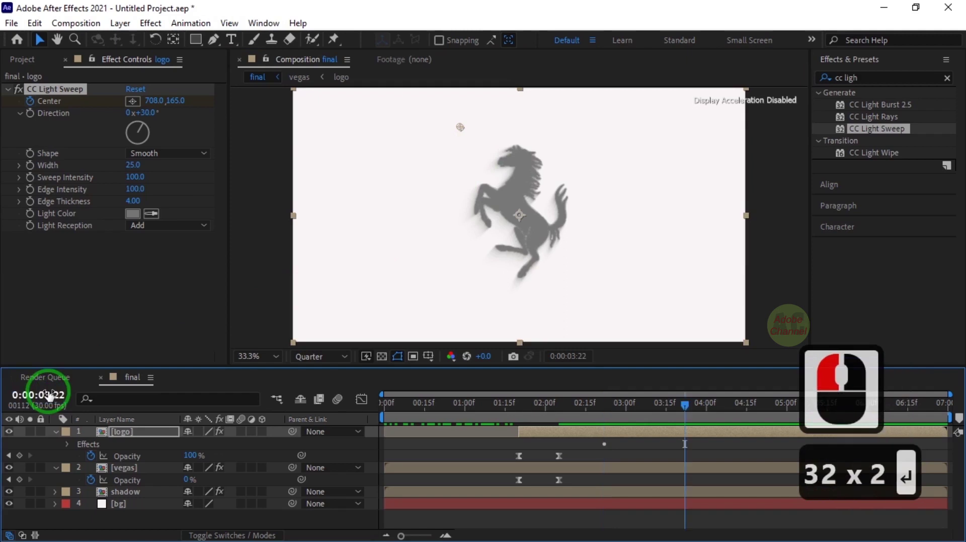
pyautogui.moveTo(460, 128); pyautogui.dragTo(606, 261)
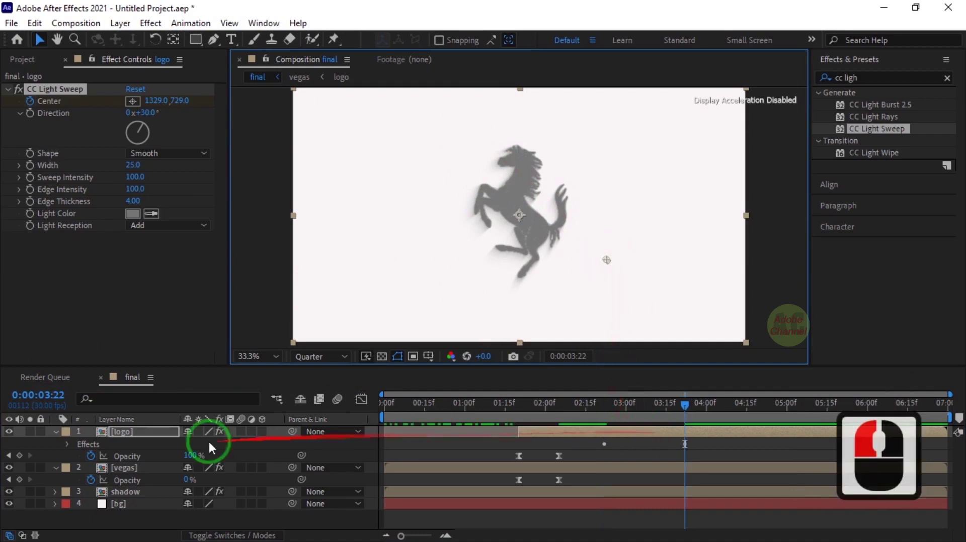
# Step: Reveal the logo layer's keyframes and apply Easy Ease to both light sweep Center keyframes
pyautogui.click(134, 431)
pyautogui.press('u')
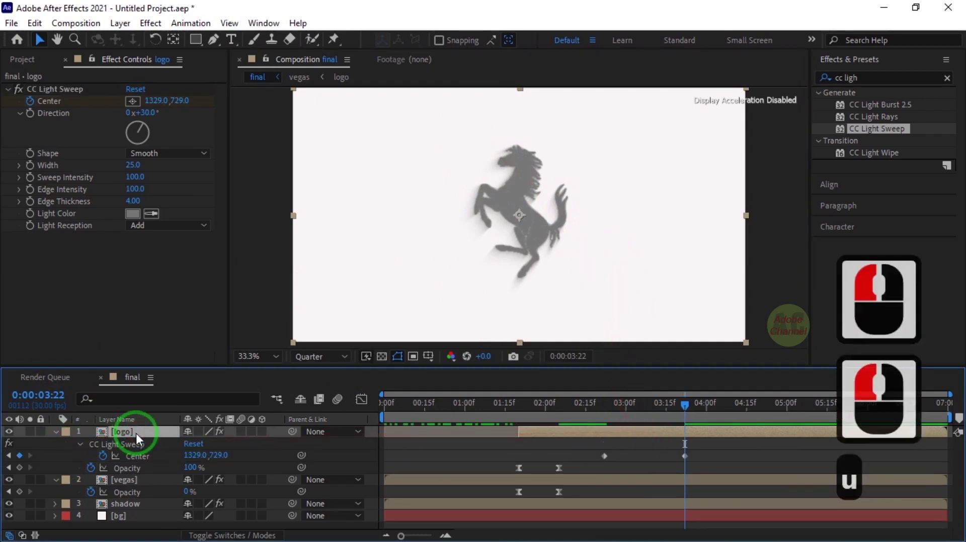
pyautogui.moveTo(708, 454); pyautogui.dragTo(592, 458)
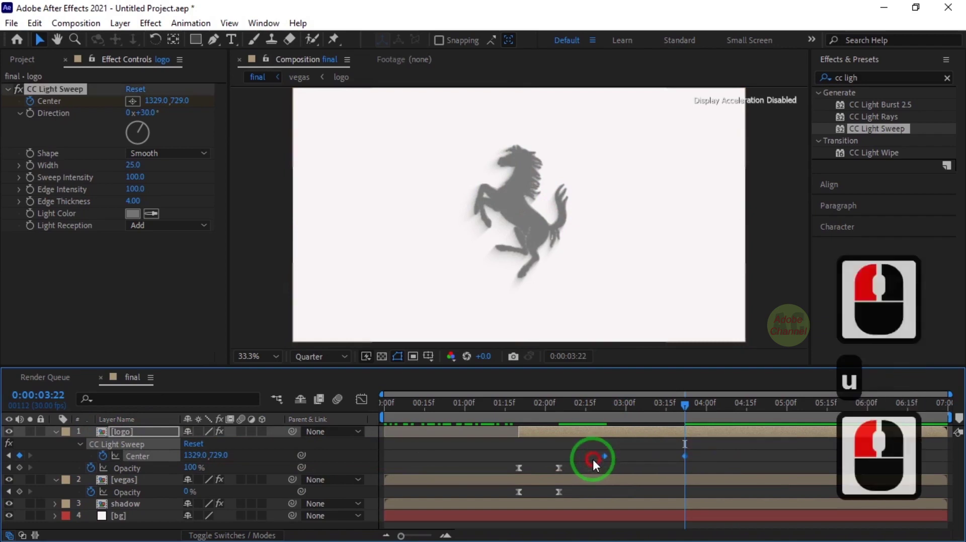
pyautogui.press('F9')
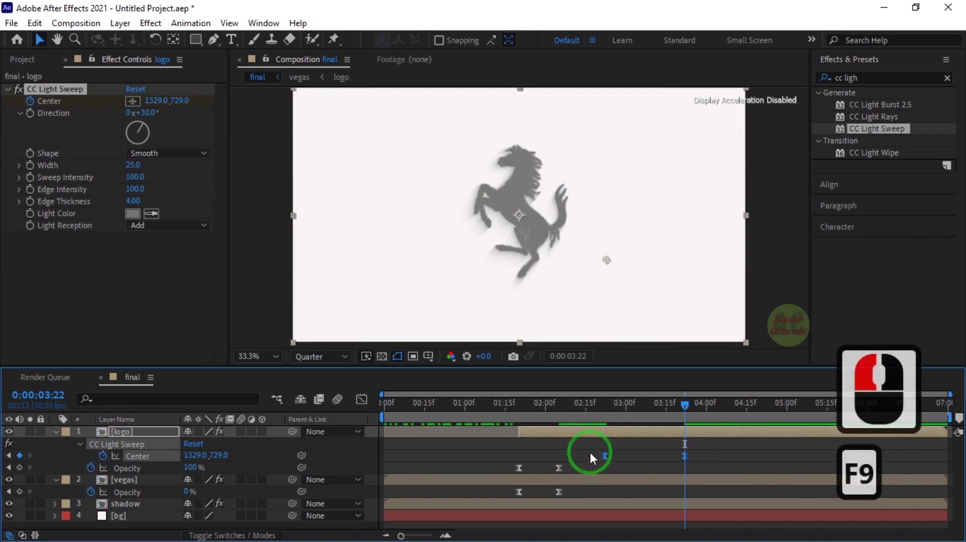
# Step: Collapse the logo and vegas layers and add a null object to the final composition
pyautogui.click(56, 431)
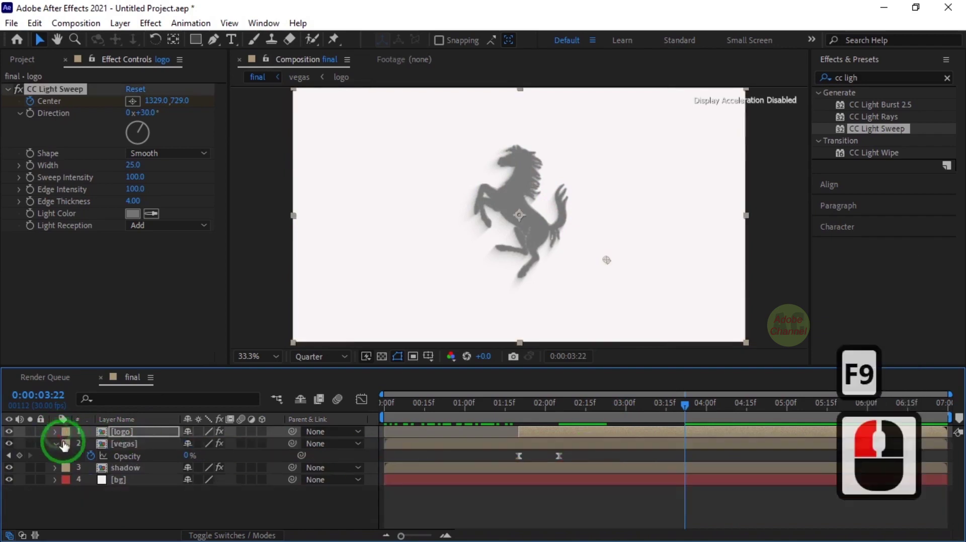
pyautogui.click(55, 443)
pyautogui.rightClick(160, 501)
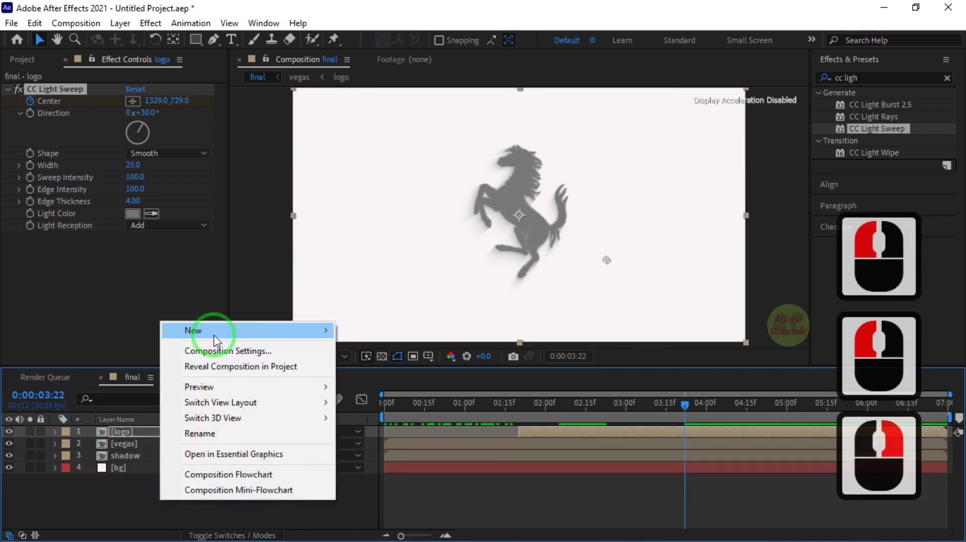
pyautogui.moveTo(217, 330)
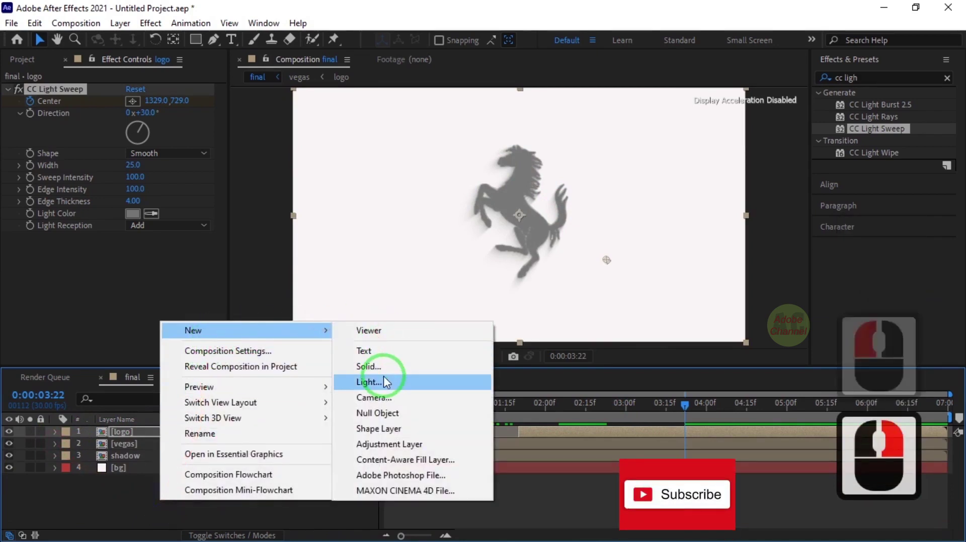
pyautogui.click(379, 413)
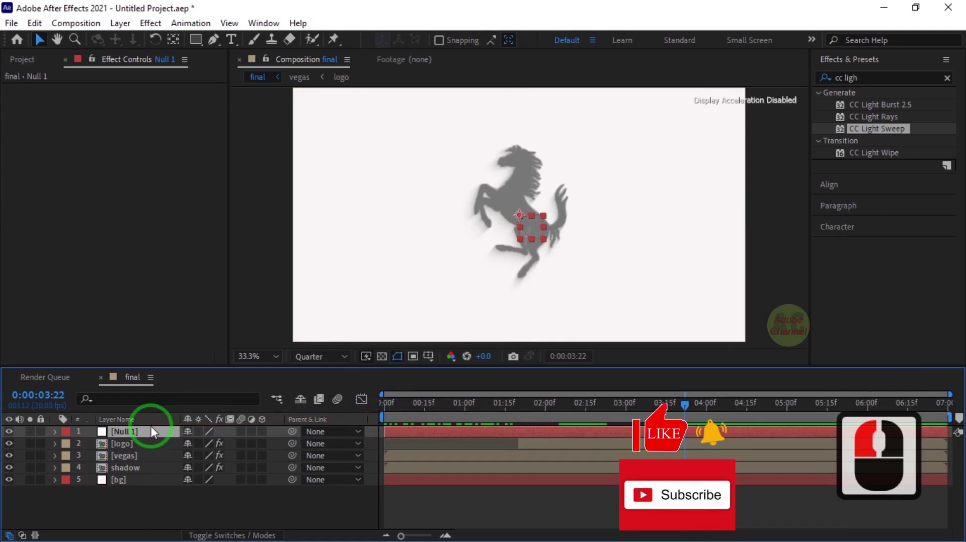
# Step: Parent the logo, vegas and shadow layers to the null object
pyautogui.click(143, 443)
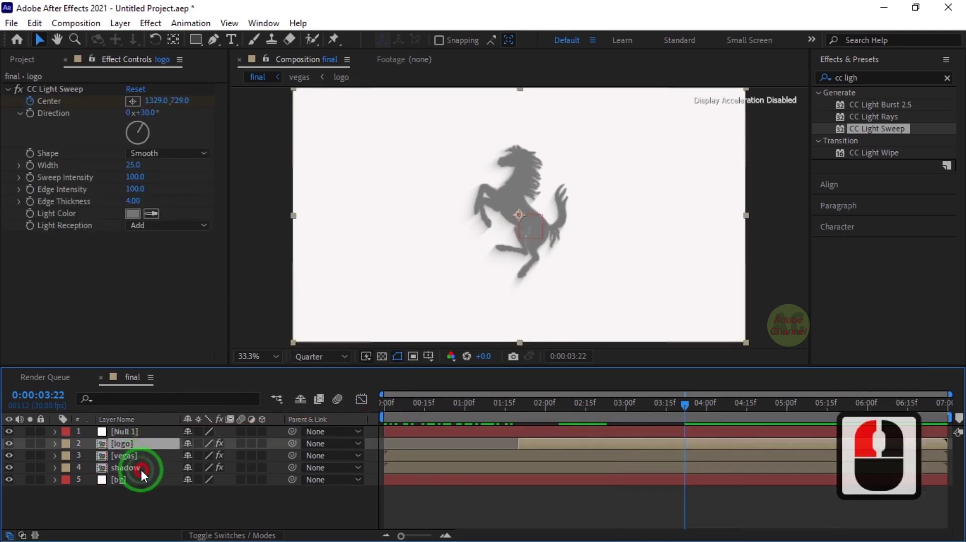
pyautogui.keyDown('shift'); pyautogui.click(141, 468); pyautogui.keyUp('shift')
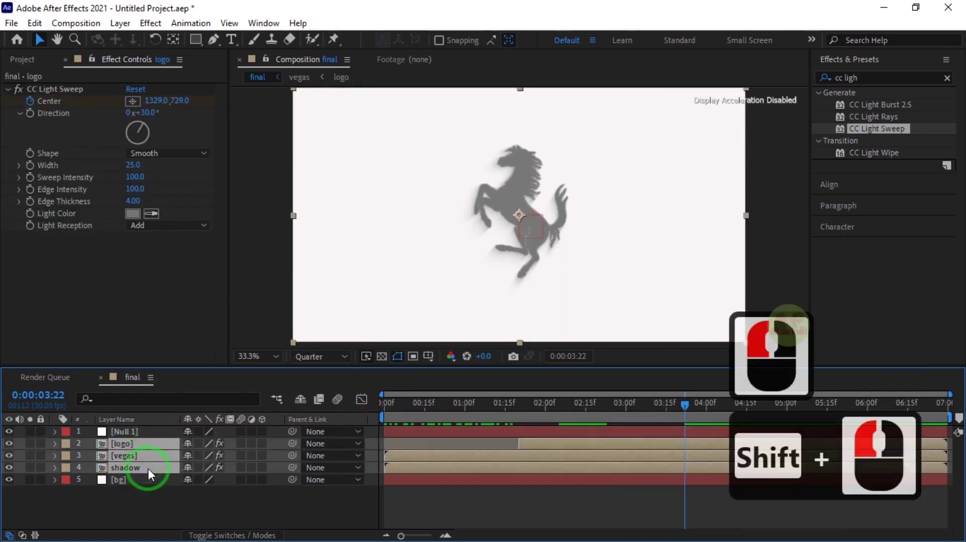
pyautogui.moveTo(292, 443); pyautogui.dragTo(119, 430)
# Step: Start a Scale keyframe of 50% on the null object at 0:00:00:00
pyautogui.click(130, 430)
pyautogui.press('s')
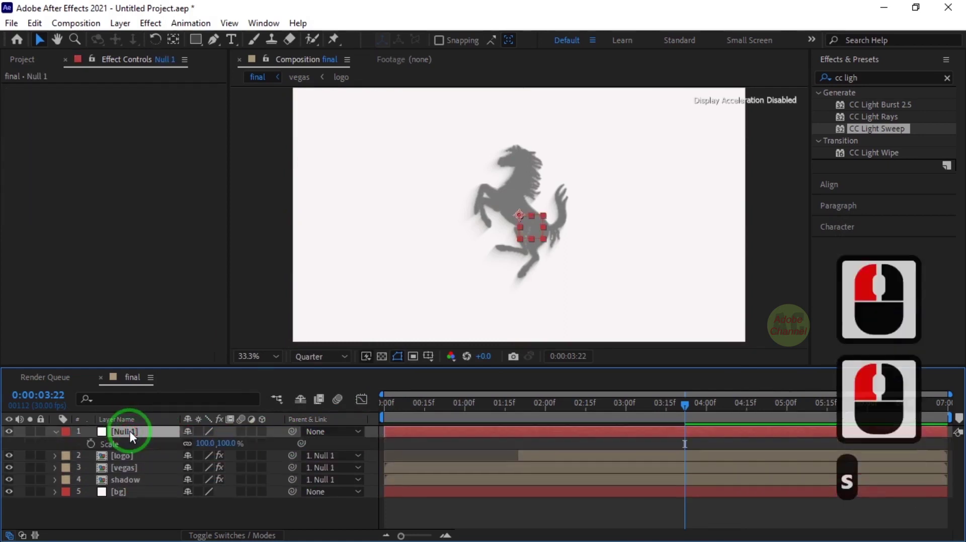
pyautogui.moveTo(683, 406); pyautogui.dragTo(352, 422)
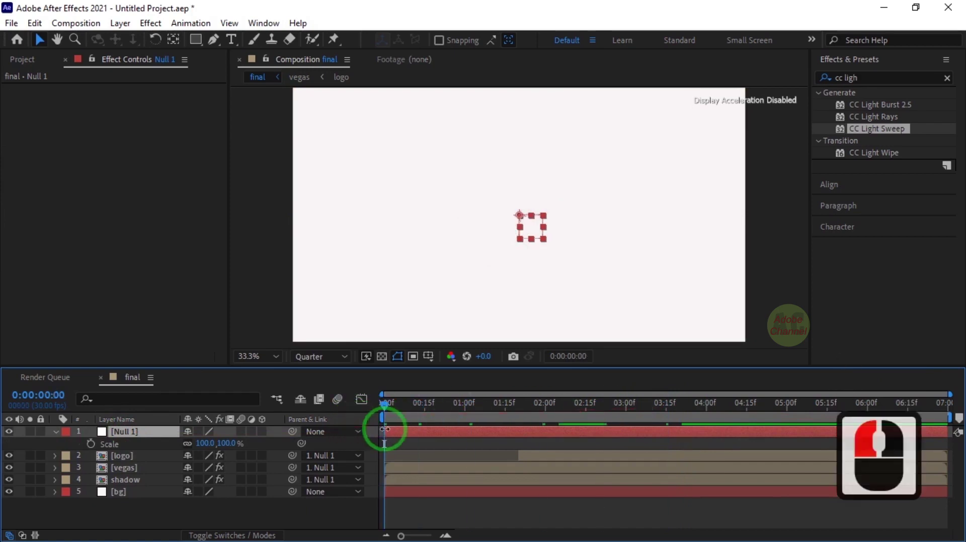
pyautogui.click(90, 444)
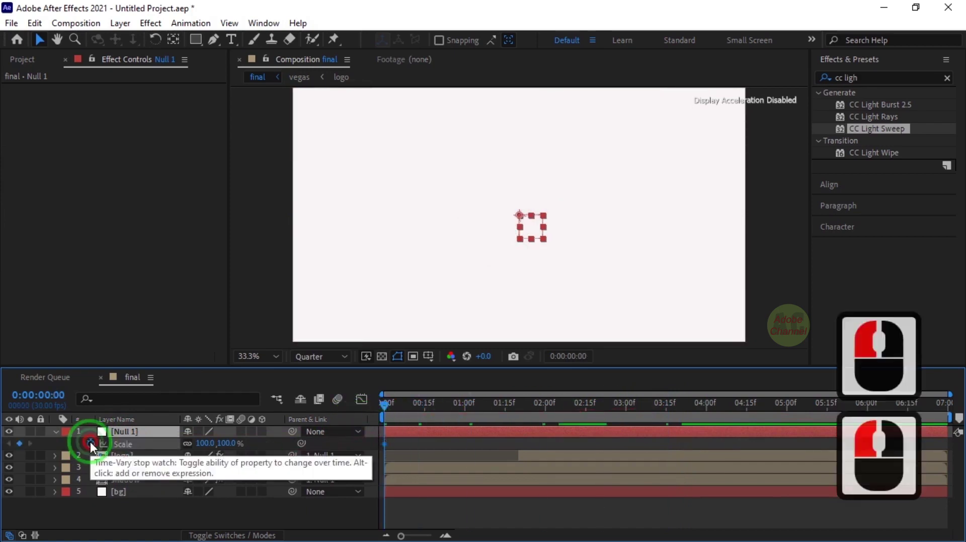
pyautogui.click(203, 443)
pyautogui.write('50')
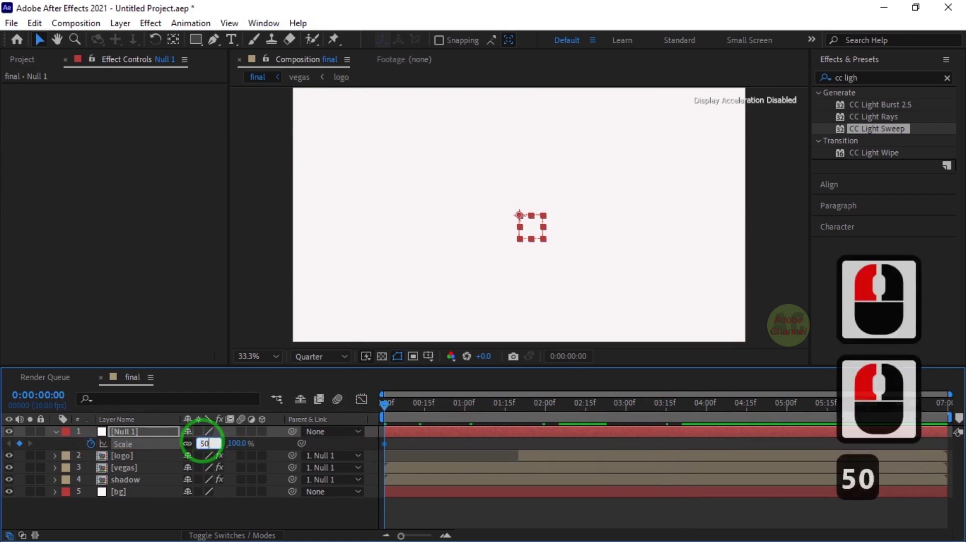
pyautogui.press('Return')
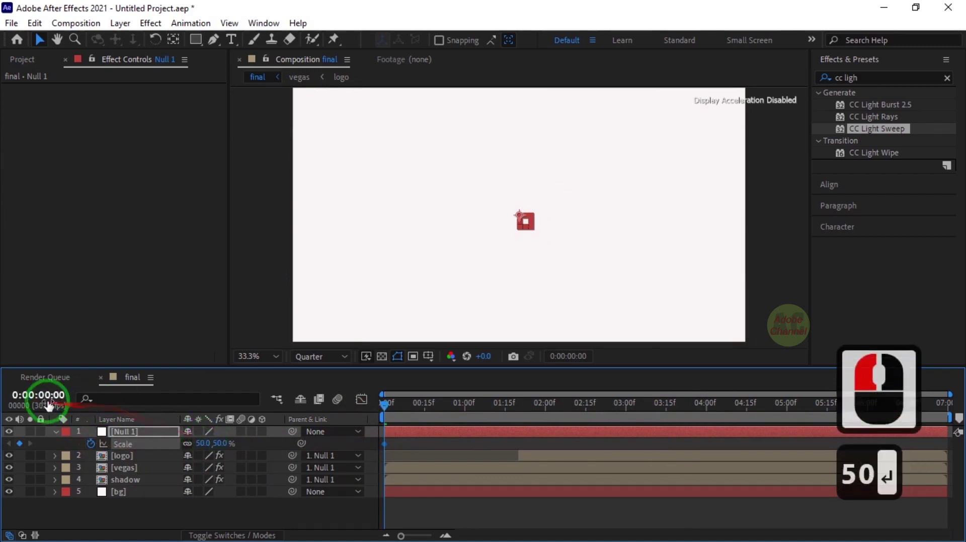
# Step: Add a Scale keyframe of 140% to the null object at 0:00:01:15
pyautogui.click(49, 406)
pyautogui.write('115')
pyautogui.press('Return')
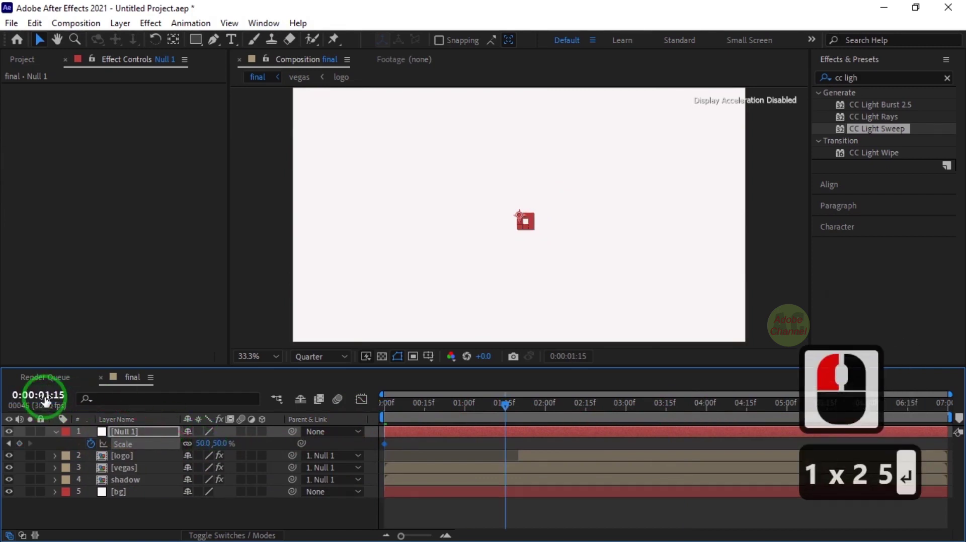
pyautogui.click(203, 443)
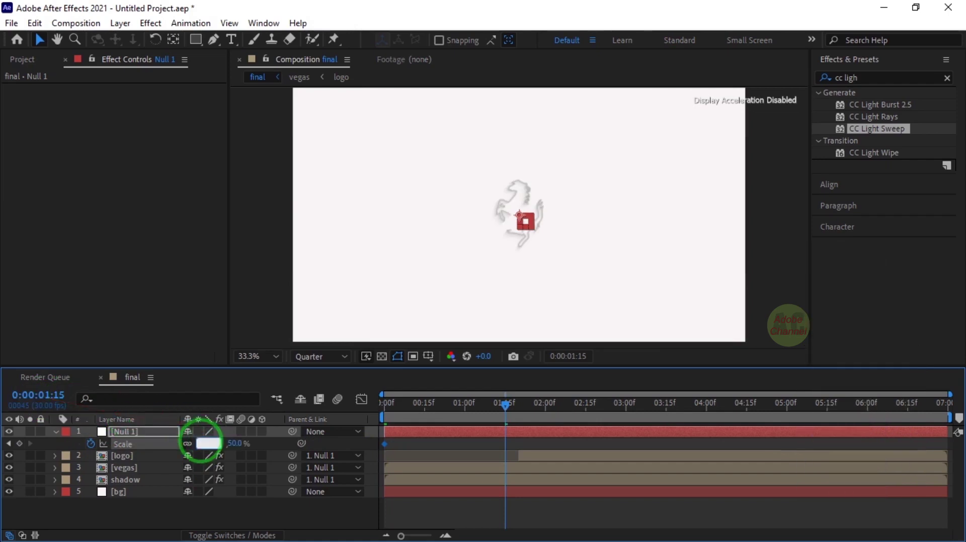
pyautogui.write('140')
pyautogui.press('Return')
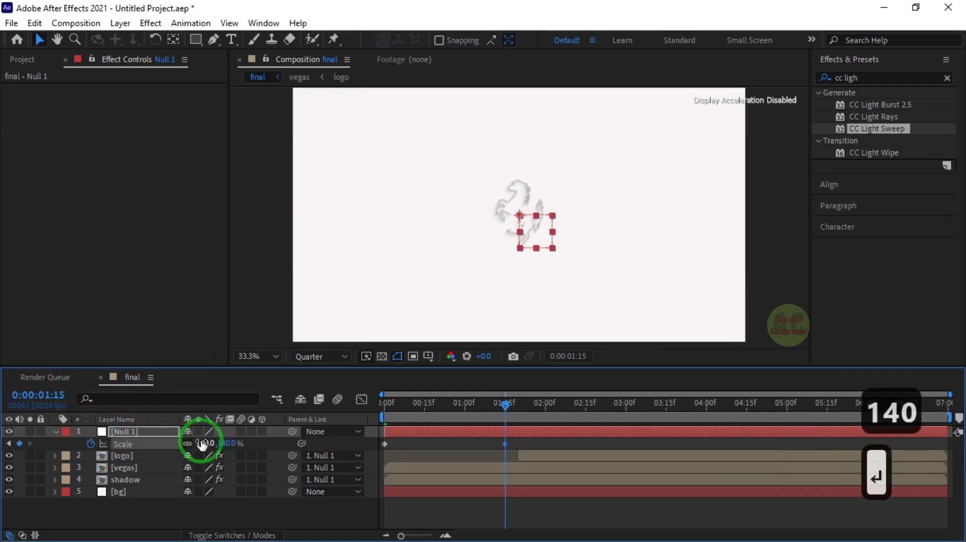
# Step: Add a Scale keyframe of 100% to the null object at 0:00:03:15
pyautogui.click(44, 396)
pyautogui.write('315')
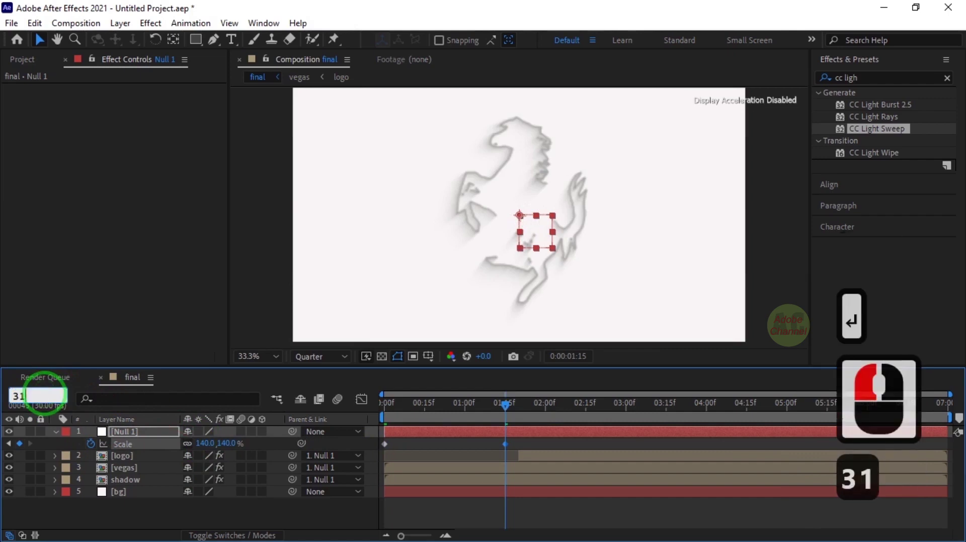
pyautogui.click(205, 445)
pyautogui.write('100')
pyautogui.press('Return')
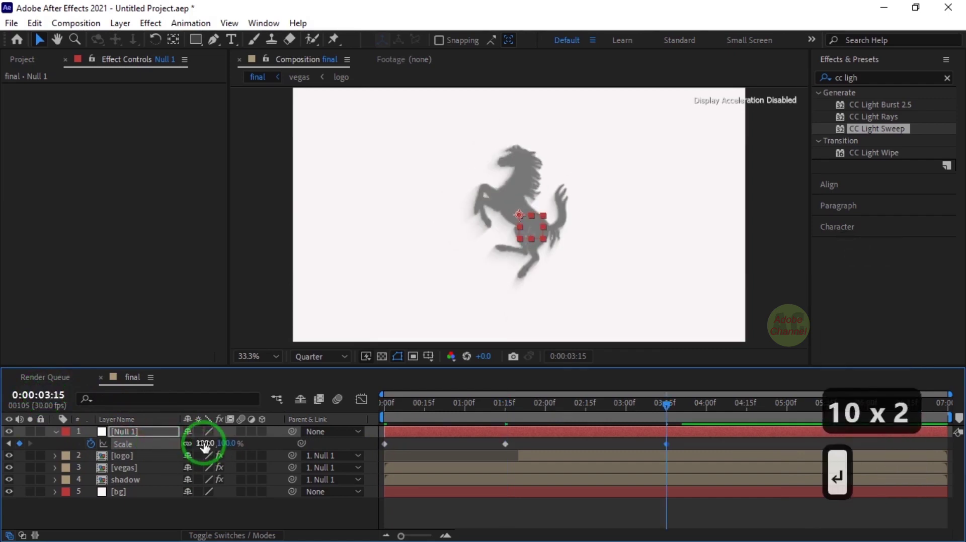
# Step: Apply Easy Ease to the null's three Scale keyframes and shift the first segment's speed peak to its start
pyautogui.moveTo(688, 441); pyautogui.dragTo(353, 407)
pyautogui.press('F9')
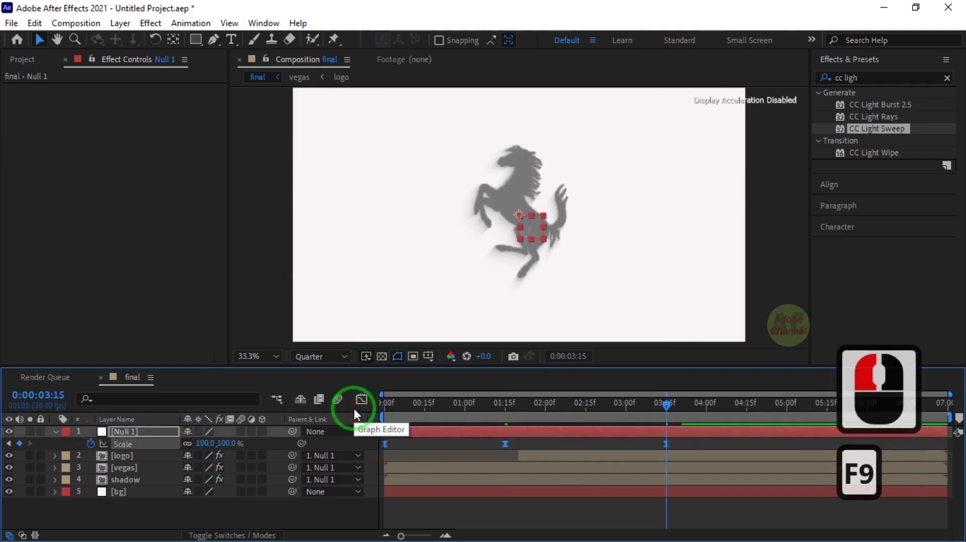
pyautogui.click(362, 398)
pyautogui.click(415, 497)
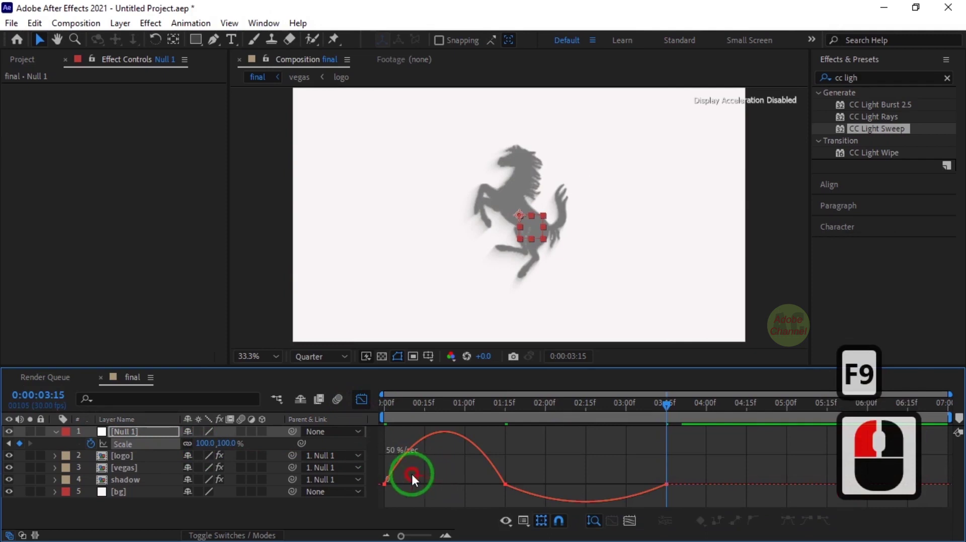
pyautogui.click(374, 487)
pyautogui.moveTo(404, 481)
pyautogui.mouseDown()
pyautogui.moveTo(379, 484)
pyautogui.moveTo(418, 488)
pyautogui.mouseUp()
pyautogui.moveTo(481, 484); pyautogui.dragTo(444, 486)
# Step: Shift the second Scale segment's speed peak toward the 0:00:01:15 keyframe, then collapse the null's properties
pyautogui.click(635, 497)
pyautogui.moveTo(639, 500); pyautogui.dragTo(556, 497)
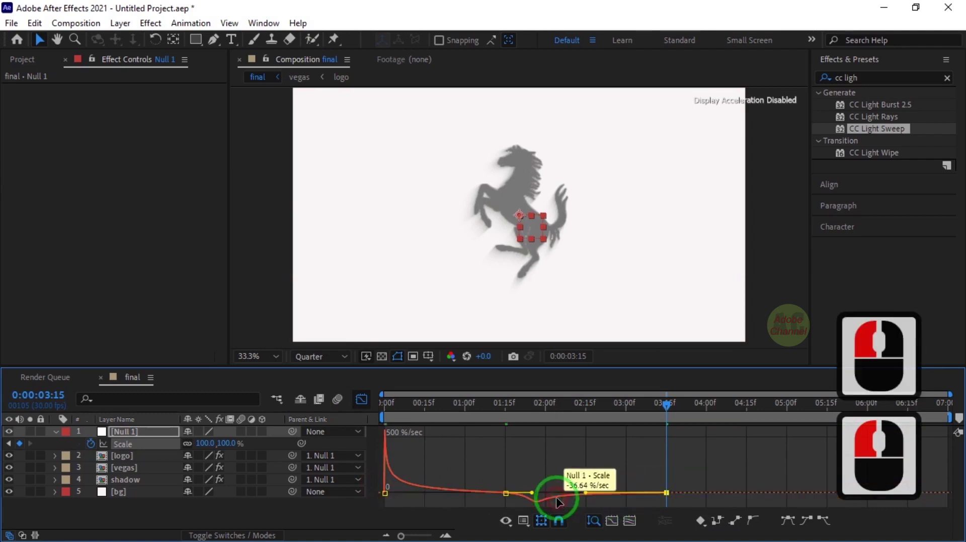
pyautogui.click(361, 400)
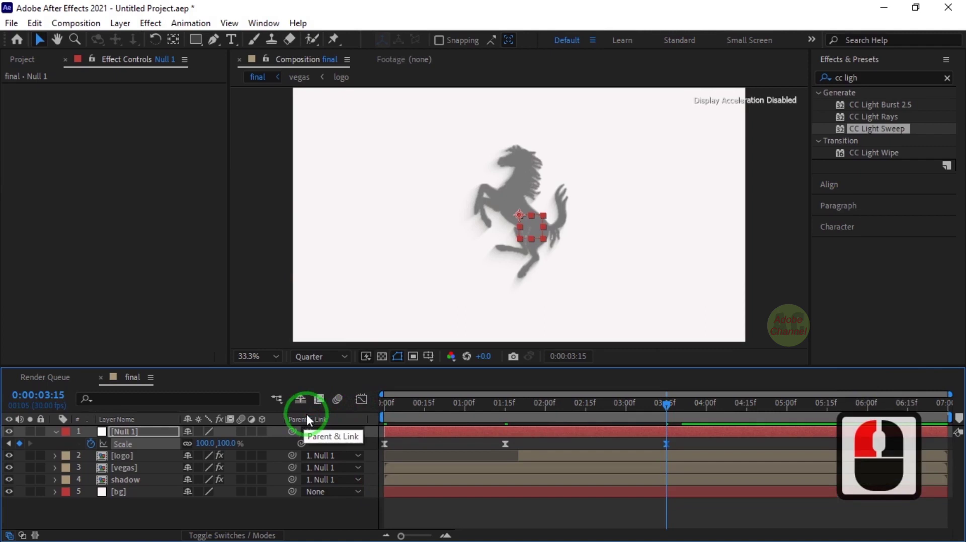
pyautogui.click(99, 439)
pyautogui.click(57, 433)
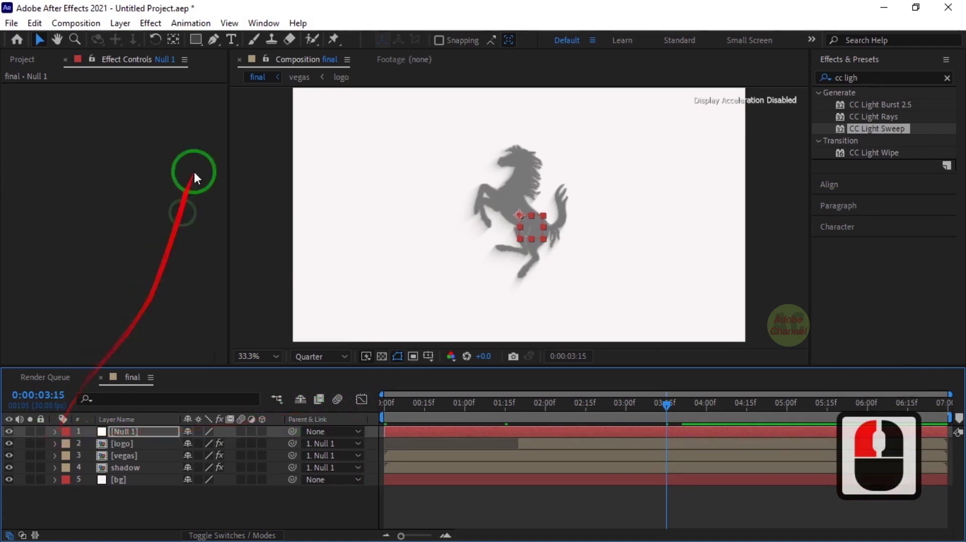
# Step: Activate the Type tool and set the text fill color to red F5102B
pyautogui.click(231, 40)
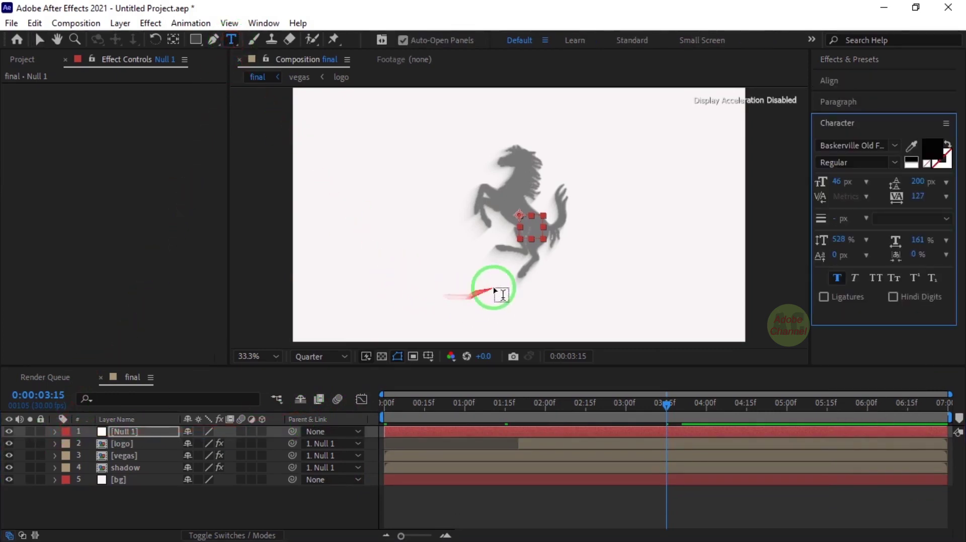
pyautogui.click(937, 158)
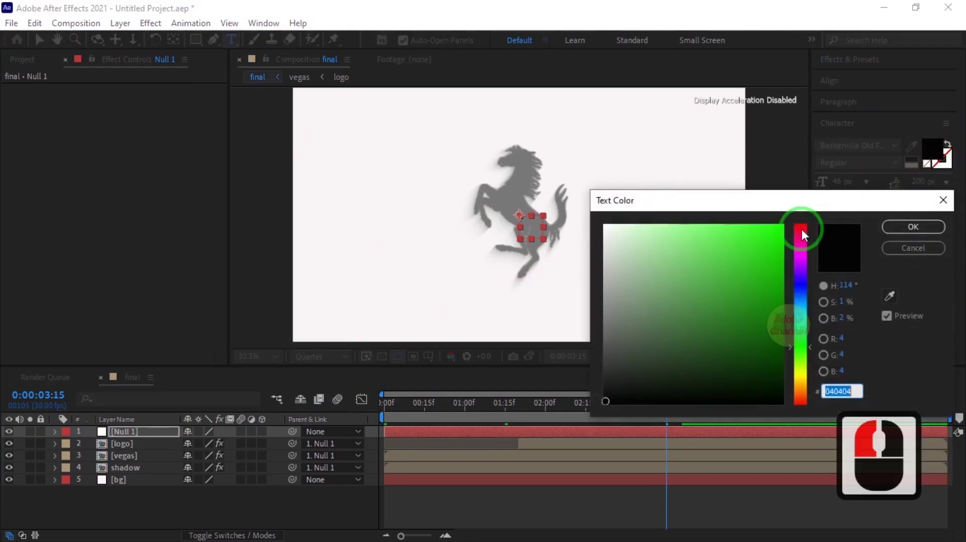
pyautogui.click(802, 226)
pyautogui.click(771, 231)
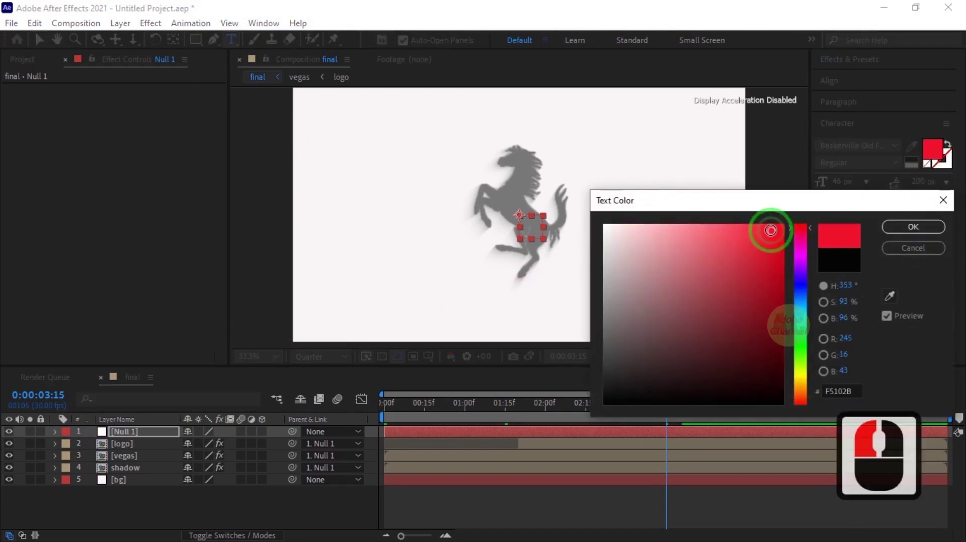
pyautogui.click(914, 228)
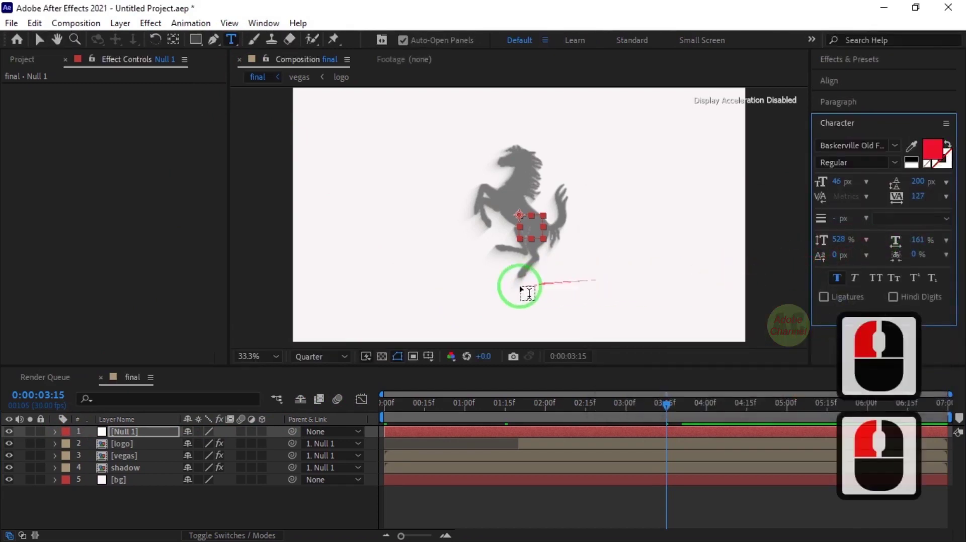
# Step: Add the text "Ferrari" near the horse's feet and place its layer directly below Null 1
pyautogui.click(476, 293)
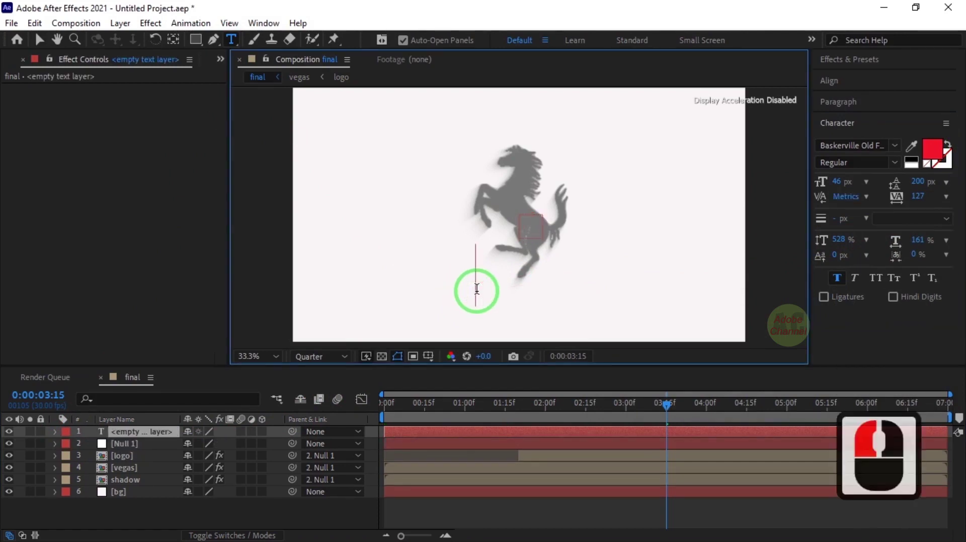
pyautogui.write('Ferrari')
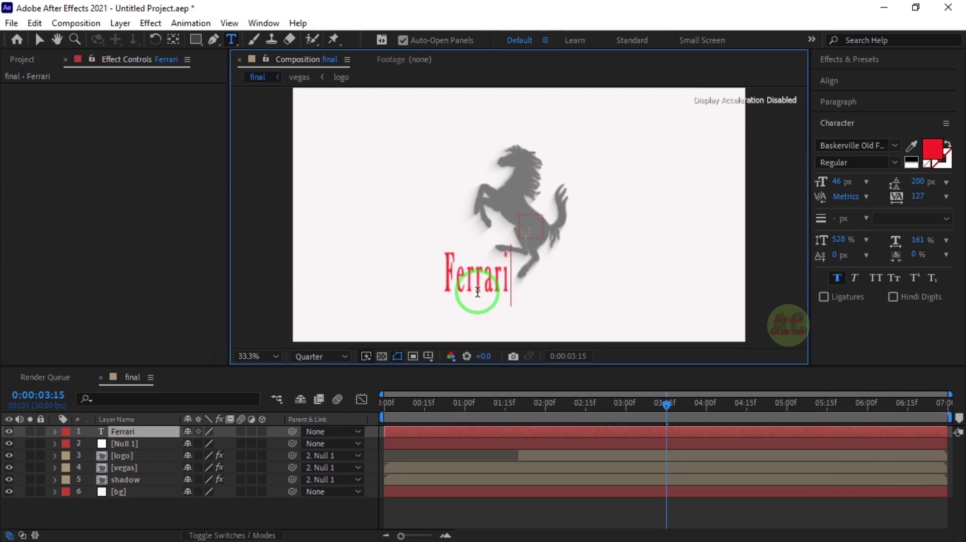
pyautogui.moveTo(148, 431); pyautogui.dragTo(153, 443)
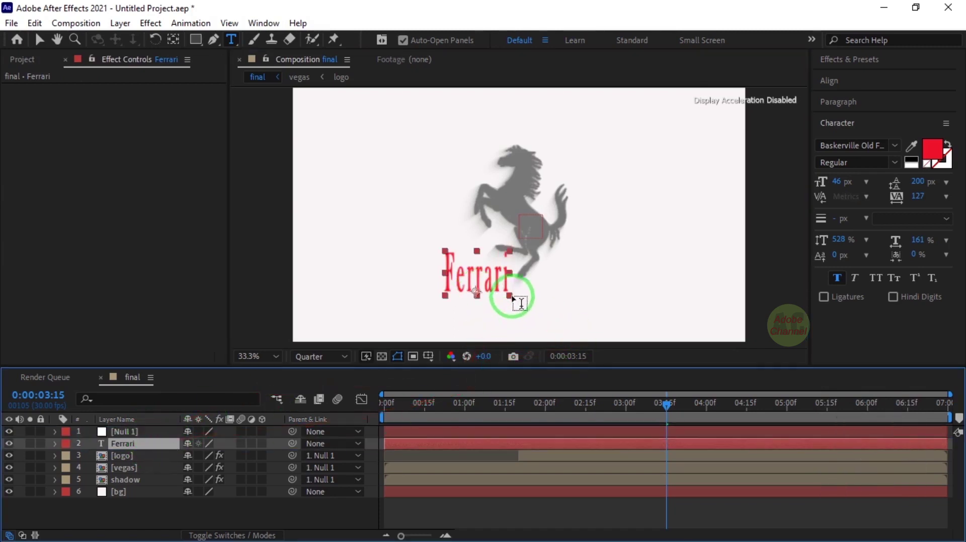
# Step: Make the Ferrari text shorter and wider, and set its tracking to 70
pyautogui.click(39, 39)
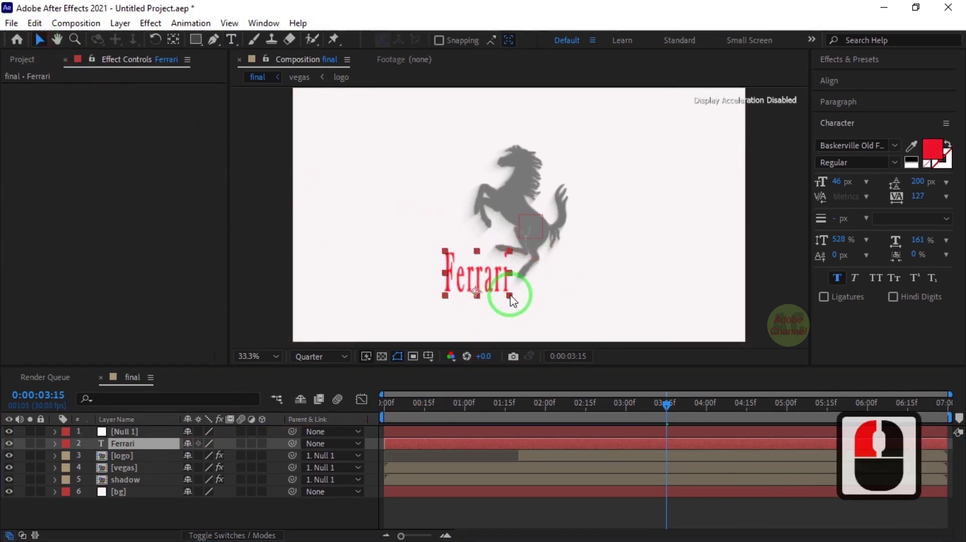
pyautogui.moveTo(509, 300); pyautogui.dragTo(531, 292)
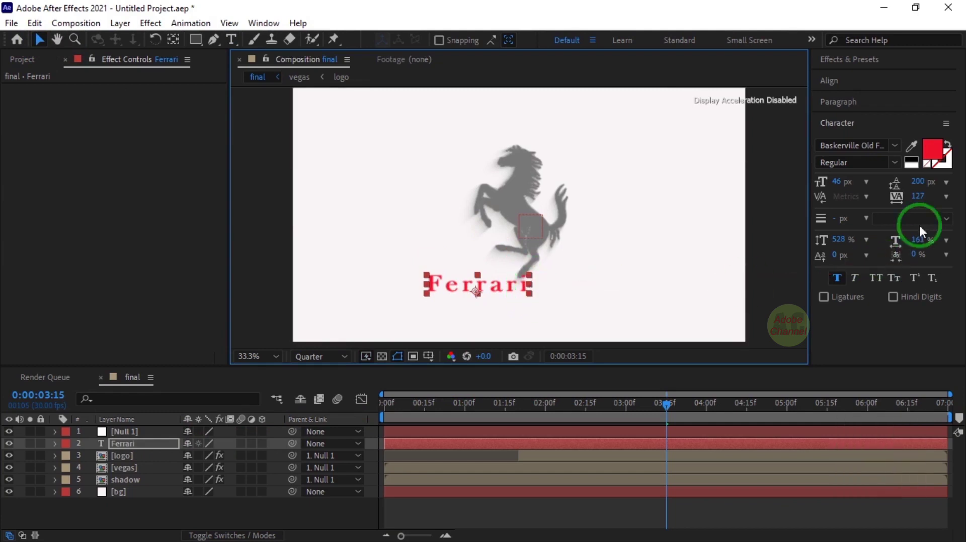
pyautogui.moveTo(918, 197); pyautogui.dragTo(879, 202)
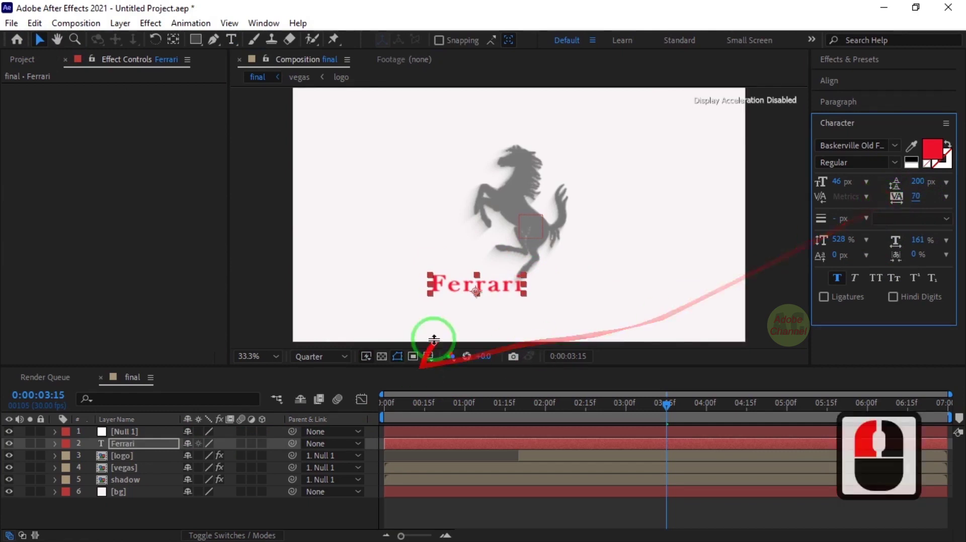
# Step: Center the Ferrari text beneath the horse at about 936, 921 and start Position and Opacity keyframes at 0:00:03:15
pyautogui.click(478, 294)
pyautogui.moveTo(478, 294); pyautogui.dragTo(515, 307)
pyautogui.click(129, 443)
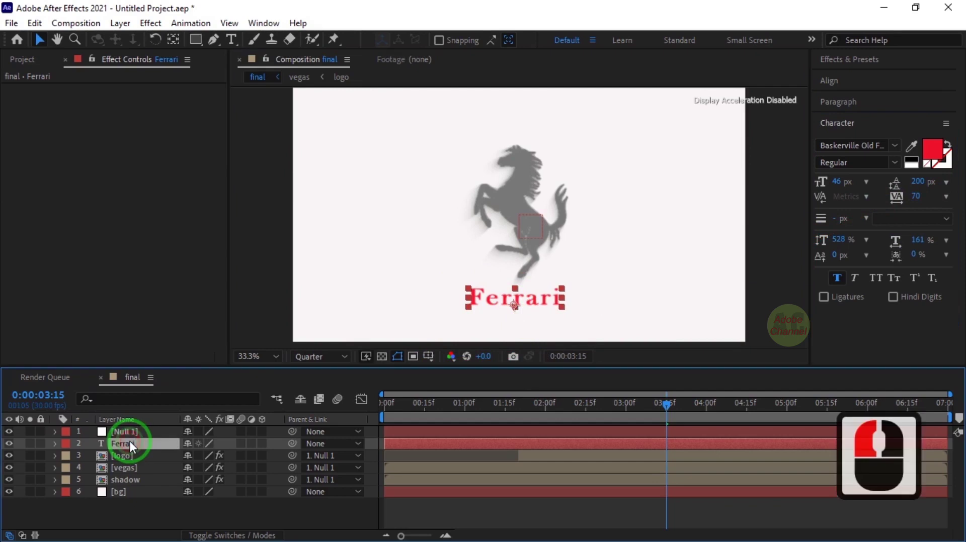
pyautogui.press('t')
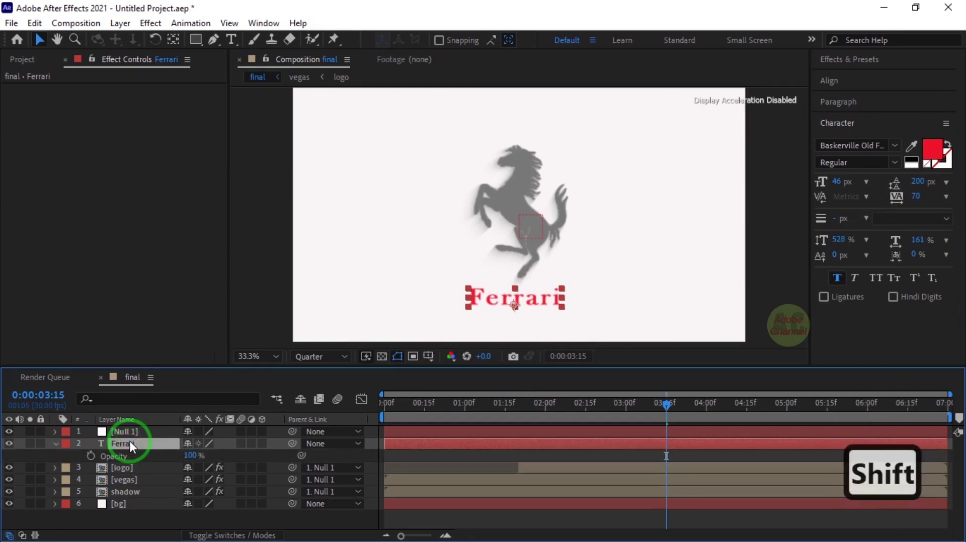
pyautogui.hotkey('shift', 'p')
pyautogui.click(91, 456)
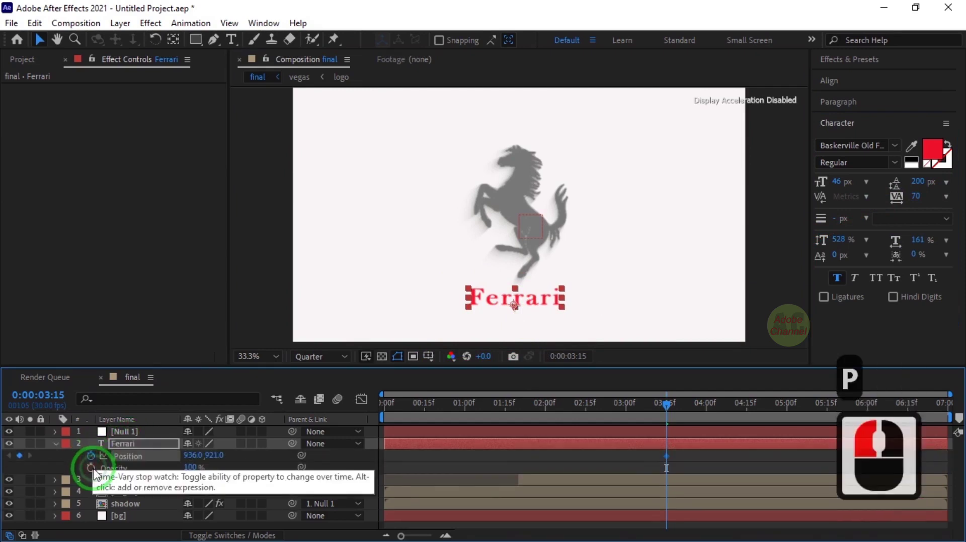
pyautogui.click(91, 468)
# Step: At 0:00:02:15, keyframe the Ferrari text's Position to 936, 1049 and its Opacity to 0%
pyautogui.click(45, 395)
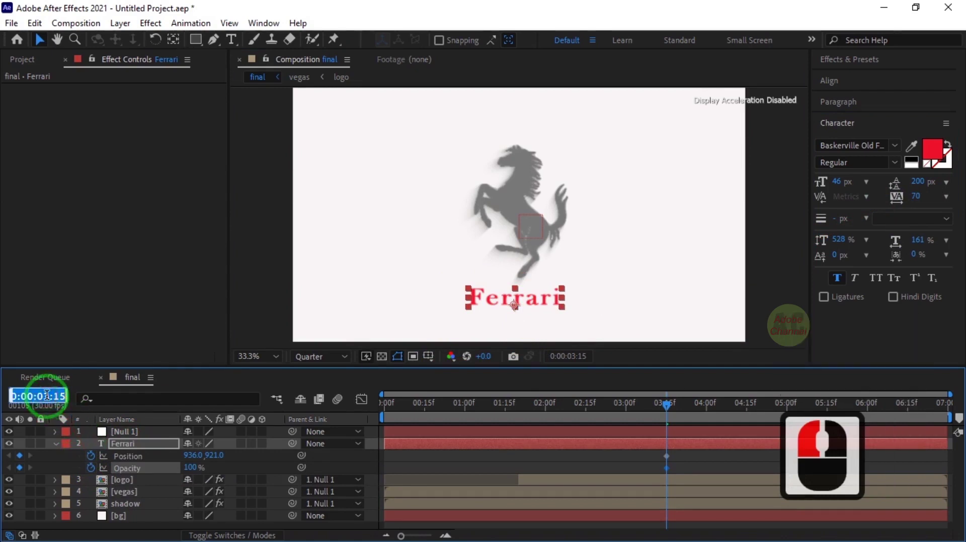
pyautogui.write('215')
pyautogui.press('Return')
pyautogui.moveTo(214, 455); pyautogui.dragTo(306, 452)
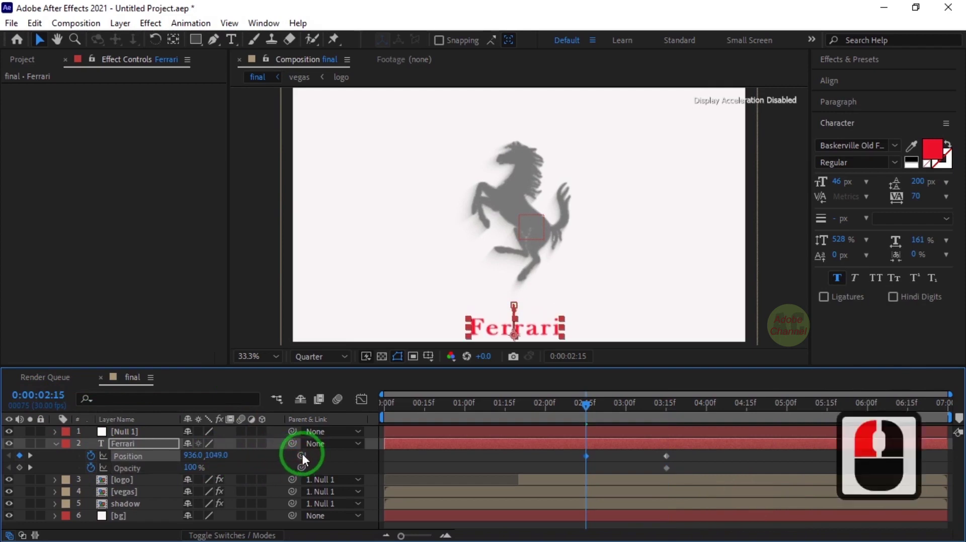
pyautogui.click(190, 467)
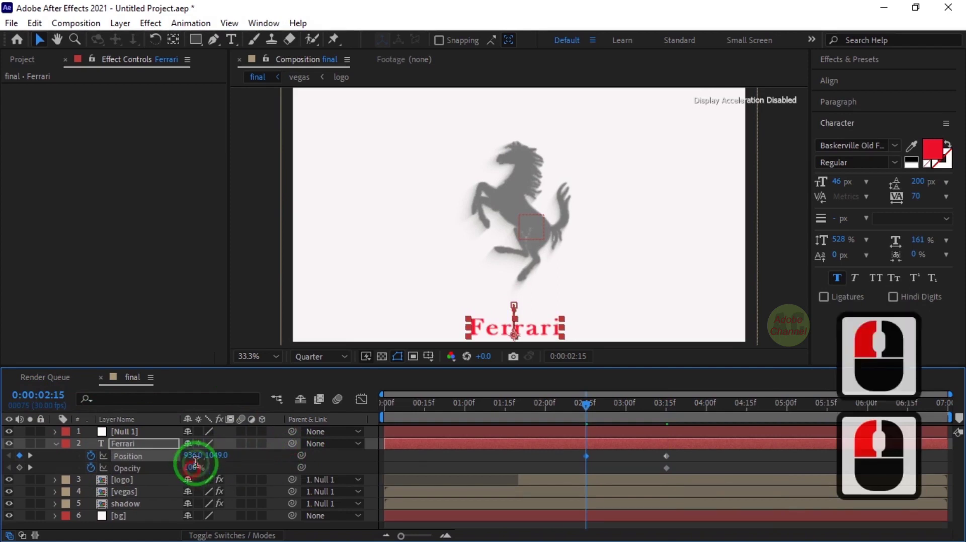
pyautogui.write('0')
pyautogui.press('Return')
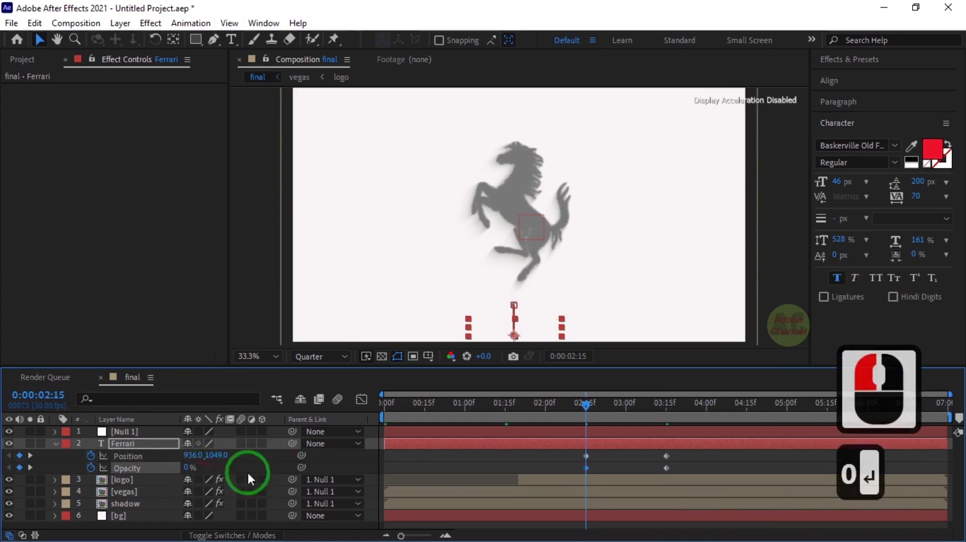
# Step: Apply Easy Ease to the Ferrari text's Position and Opacity keyframes and shift their speed peaks toward the start
pyautogui.moveTo(692, 454); pyautogui.dragTo(575, 467)
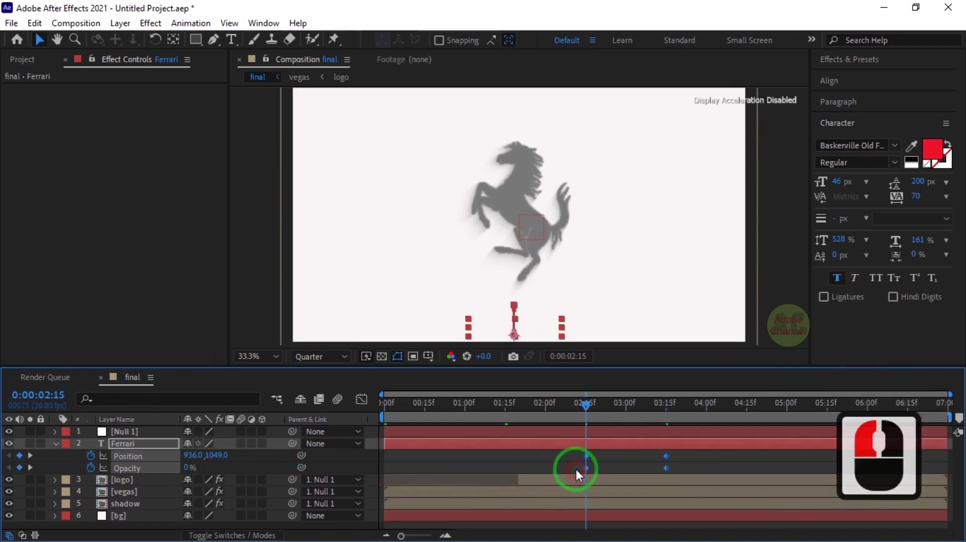
pyautogui.press('F9')
pyautogui.click(360, 401)
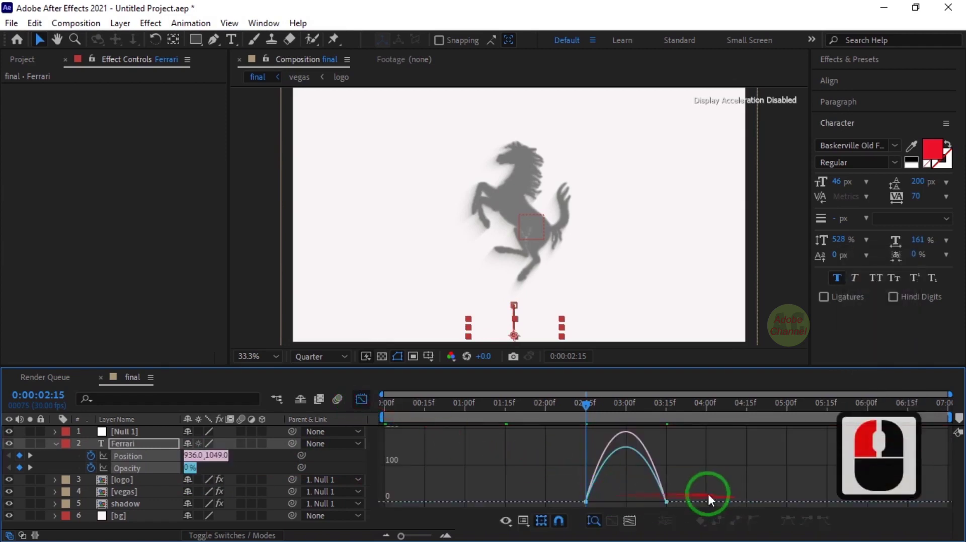
pyautogui.moveTo(689, 499); pyautogui.dragTo(605, 496)
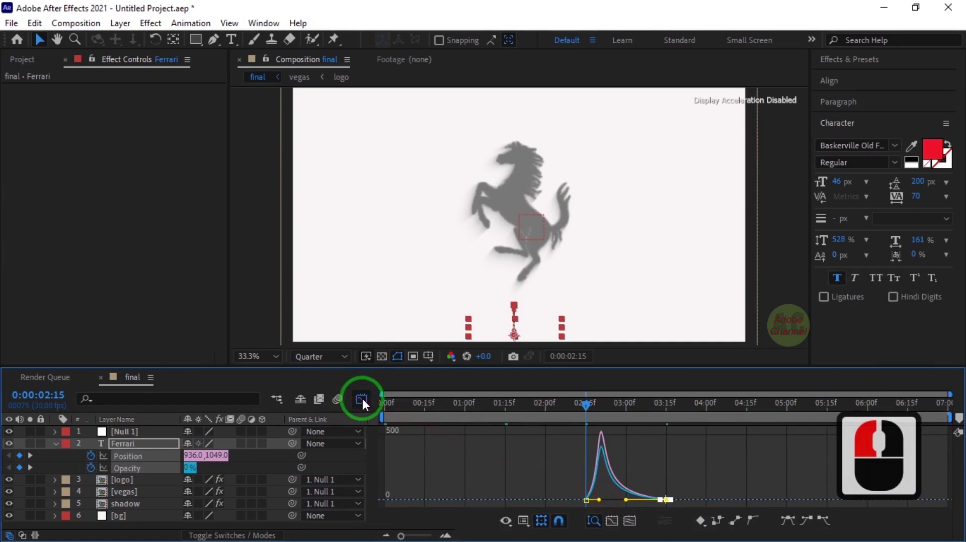
pyautogui.click(361, 397)
# Step: Shift all of the Ferrari text's Position and Opacity keyframes earlier so they begin at 0:00:01:25
pyautogui.click(49, 403)
pyautogui.write('1')
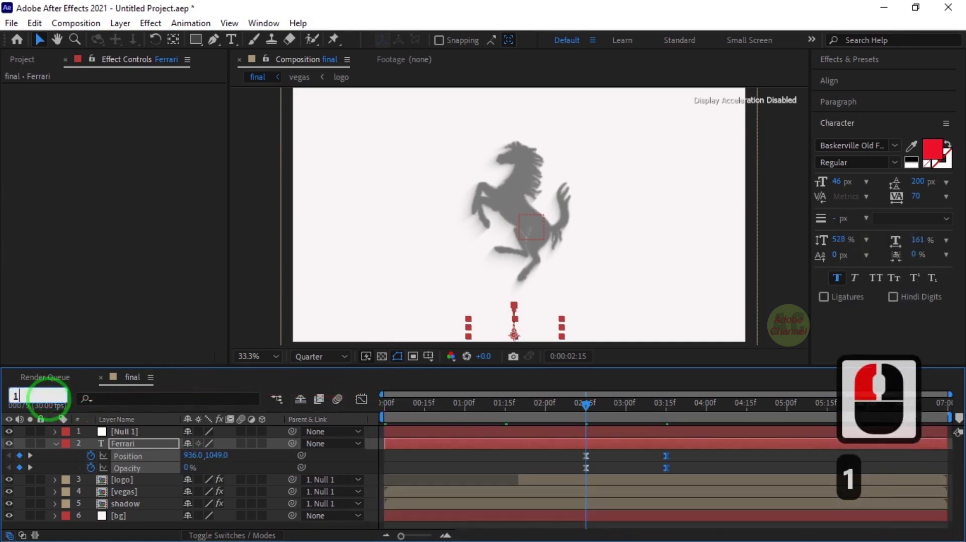
pyautogui.write(':25')
pyautogui.press('Return')
pyautogui.moveTo(678, 457); pyautogui.dragTo(534, 459)
pyautogui.click(586, 457)
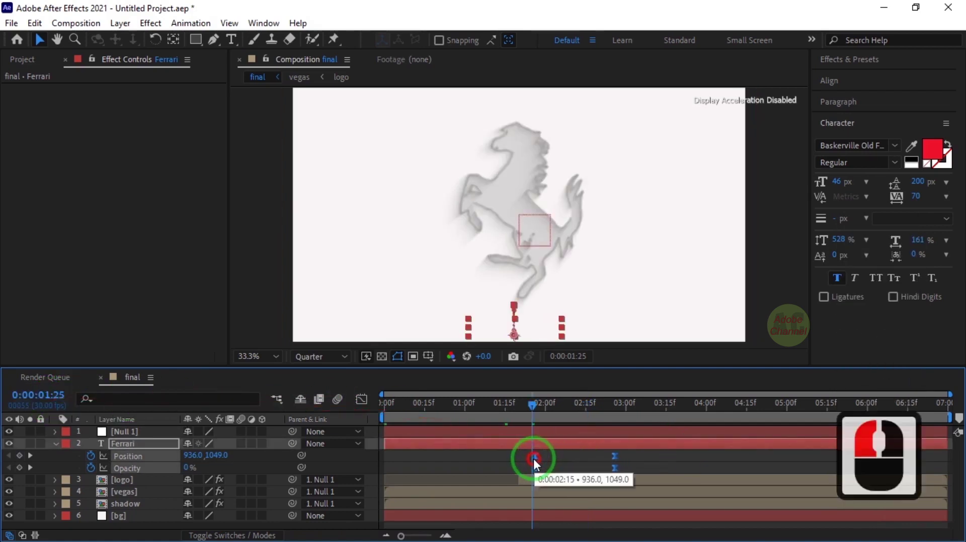
pyautogui.click(55, 444)
# Step: Create a 1920 × 1080 solid named "particle" and place it between the shadow and bg layers
pyautogui.rightClick(125, 509)
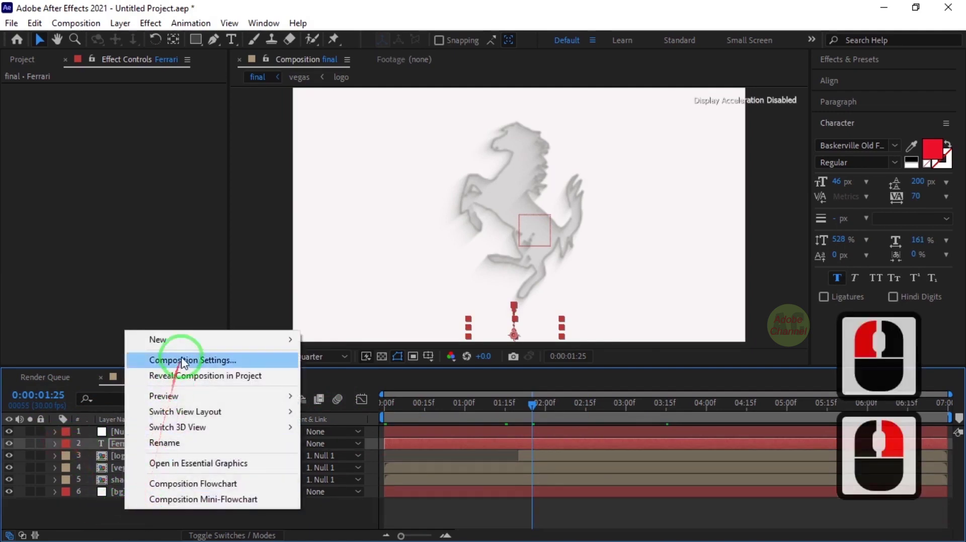
pyautogui.moveTo(216, 340)
pyautogui.click(334, 376)
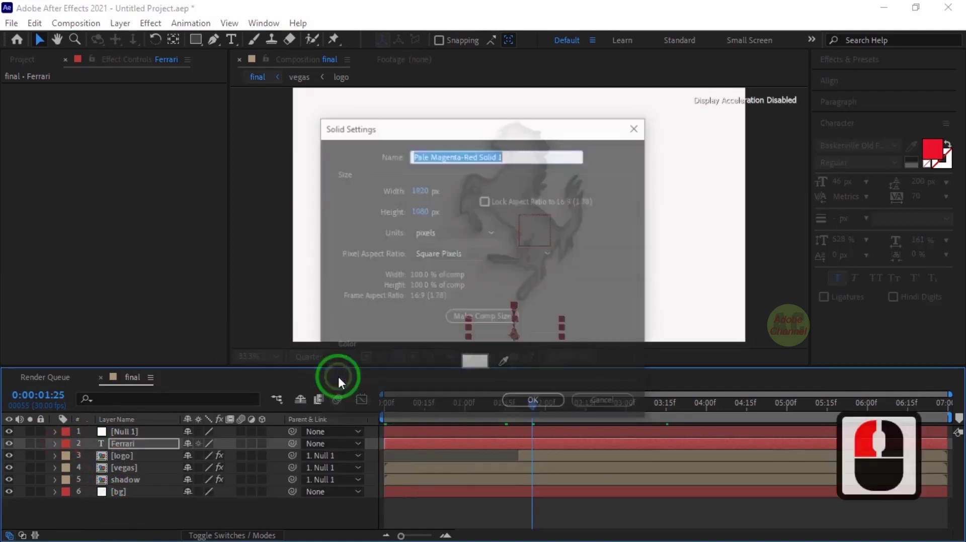
pyautogui.write('par')
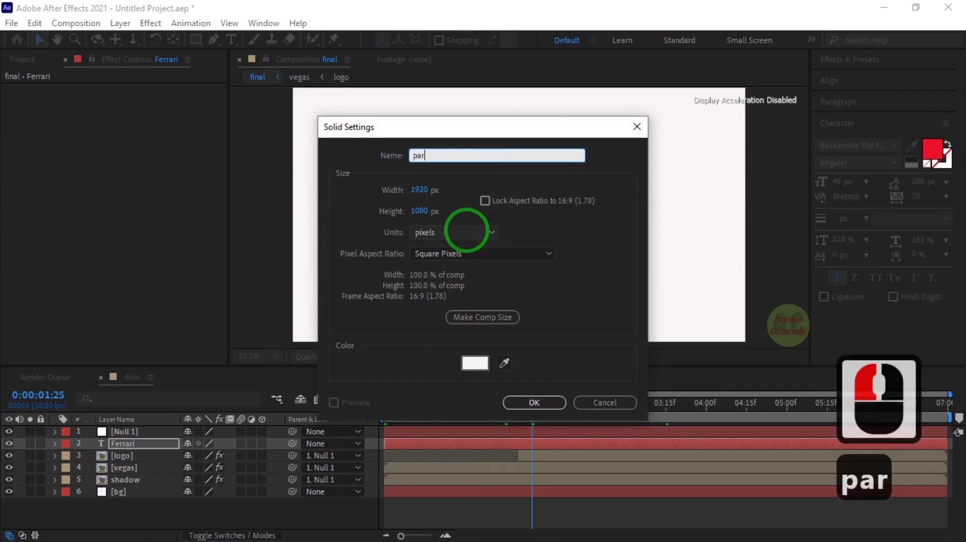
pyautogui.write('ticle')
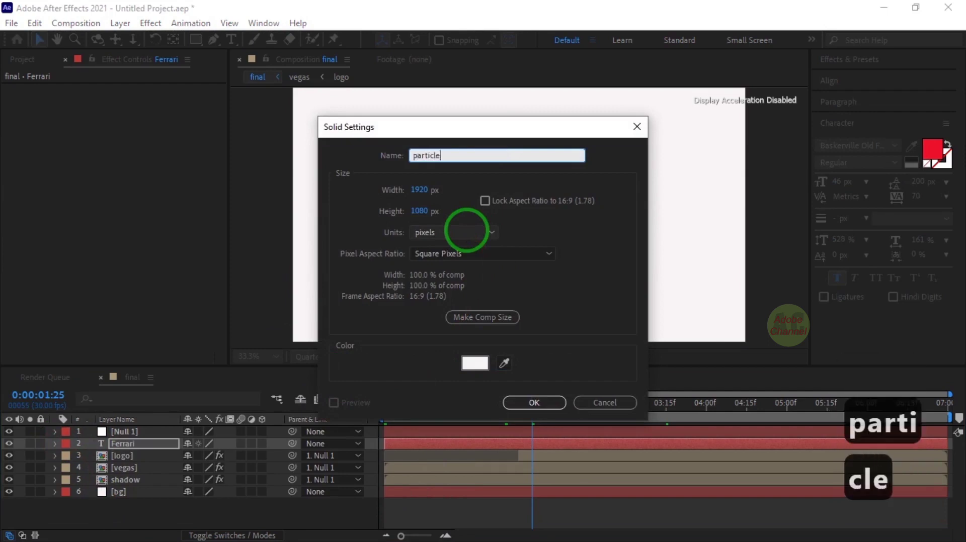
pyautogui.click(534, 403)
pyautogui.moveTo(149, 439); pyautogui.dragTo(146, 495)
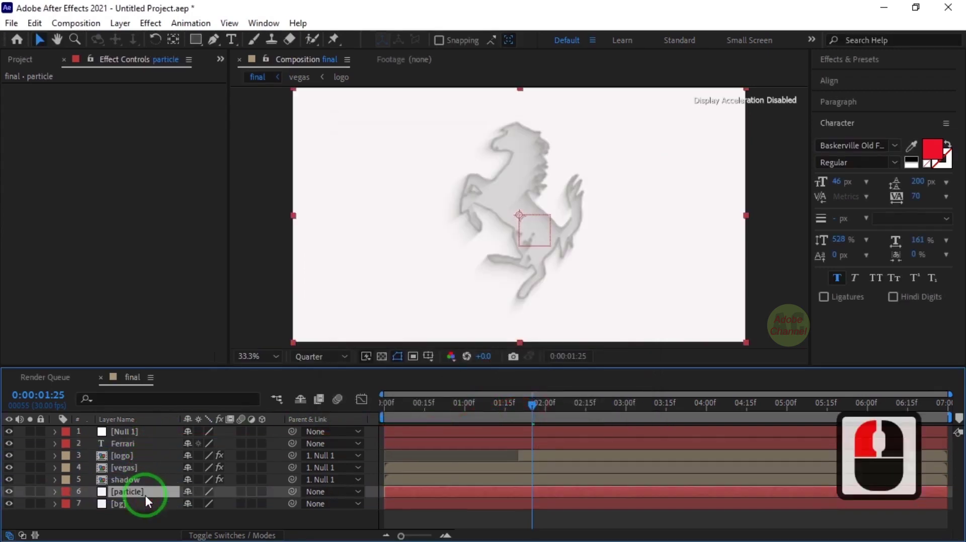
# Step: Find the CC Particle World effect and apply it to the particle layer
pyautogui.click(855, 60)
pyautogui.doubleClick(866, 79)
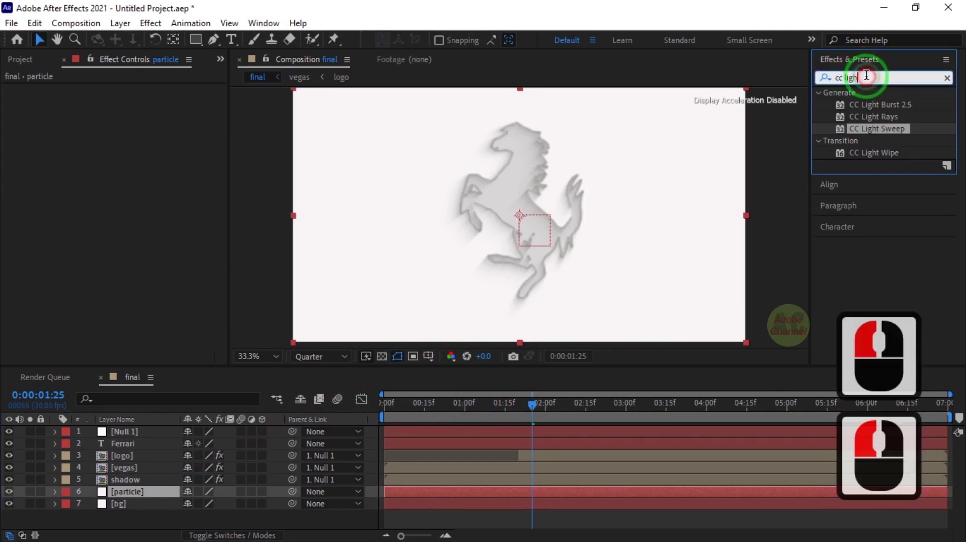
pyautogui.write('cc p')
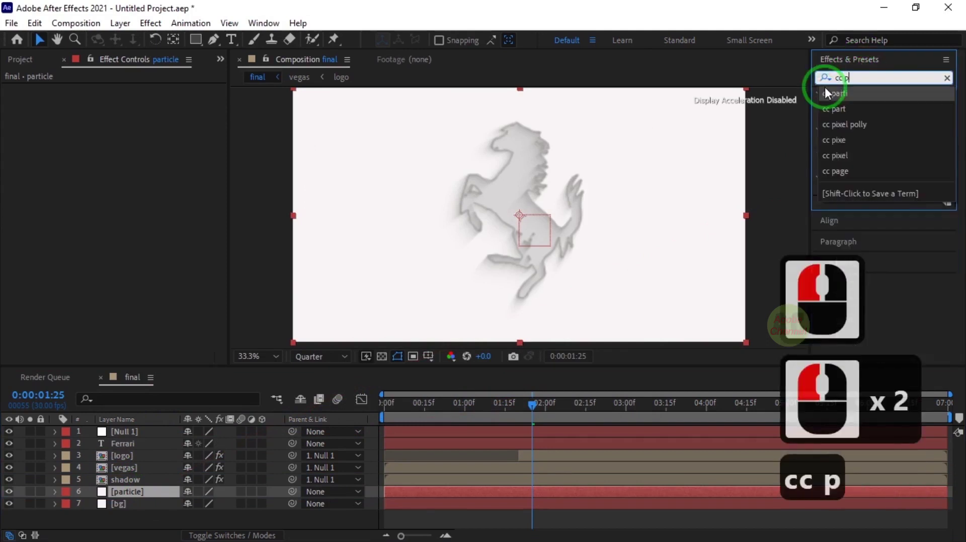
pyautogui.write('art')
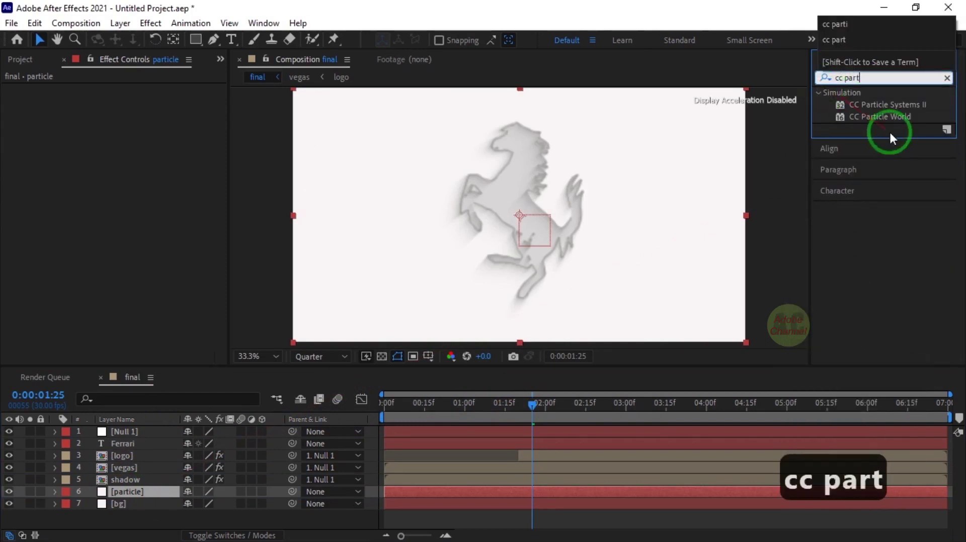
pyautogui.moveTo(880, 117); pyautogui.dragTo(135, 489)
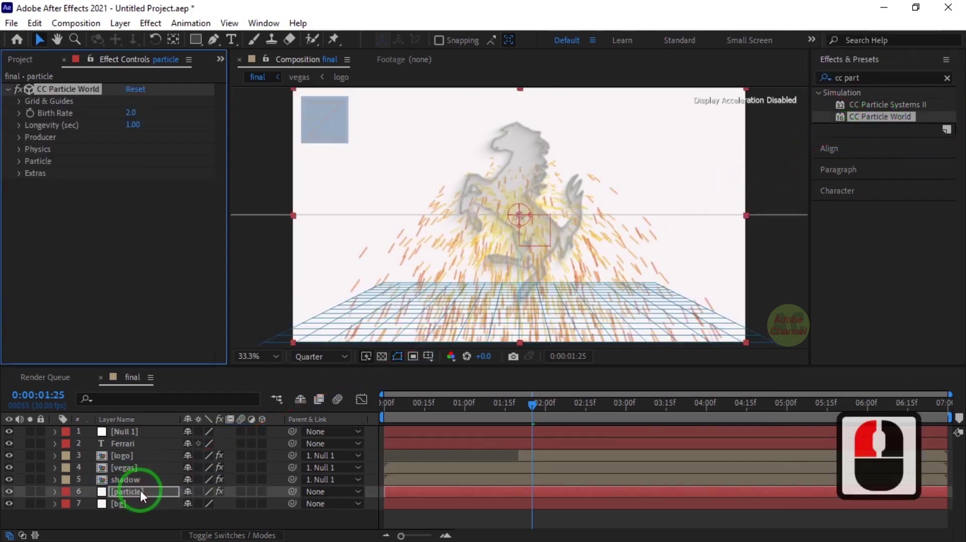
# Step: Set CC Particle World's Birth Rate to 0.1 and its Longevity to 4 seconds
pyautogui.click(132, 113)
pyautogui.write('0.1')
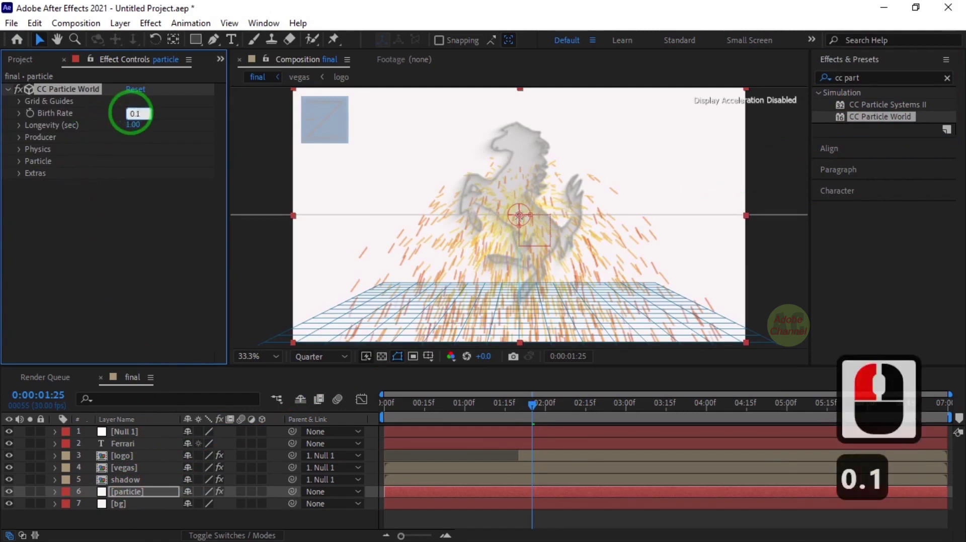
pyautogui.press('Return')
pyautogui.click(133, 125)
pyautogui.write('4')
pyautogui.press('Return')
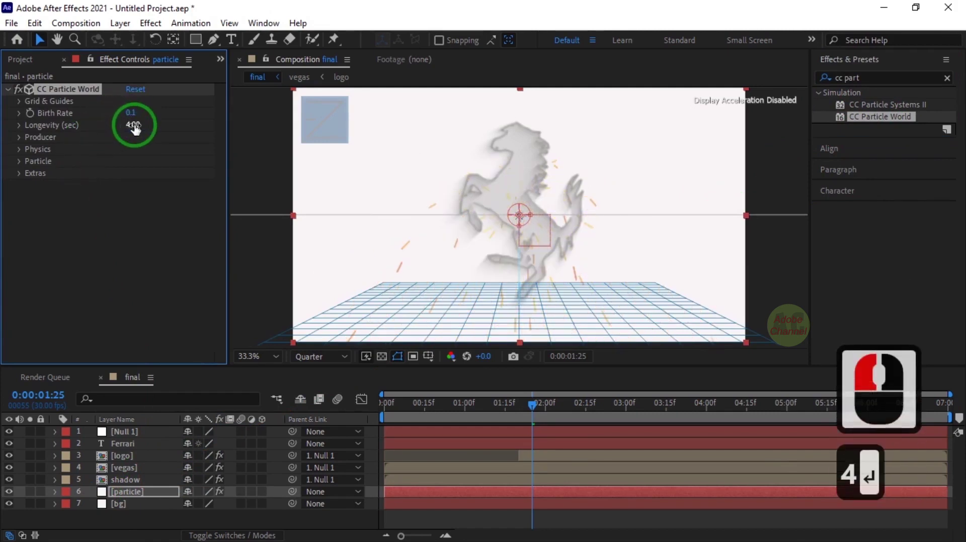
# Step: Set the particle producer's Position Y to 0.3 and both its Radius X and Radius Y to 0.5
pyautogui.click(20, 136)
pyautogui.click(133, 161)
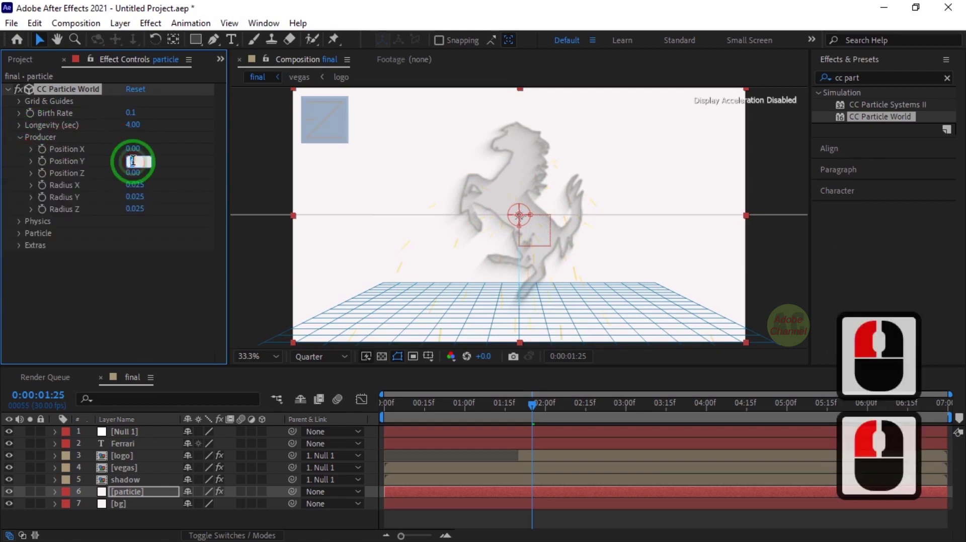
pyautogui.write('0.3')
pyautogui.press('Return')
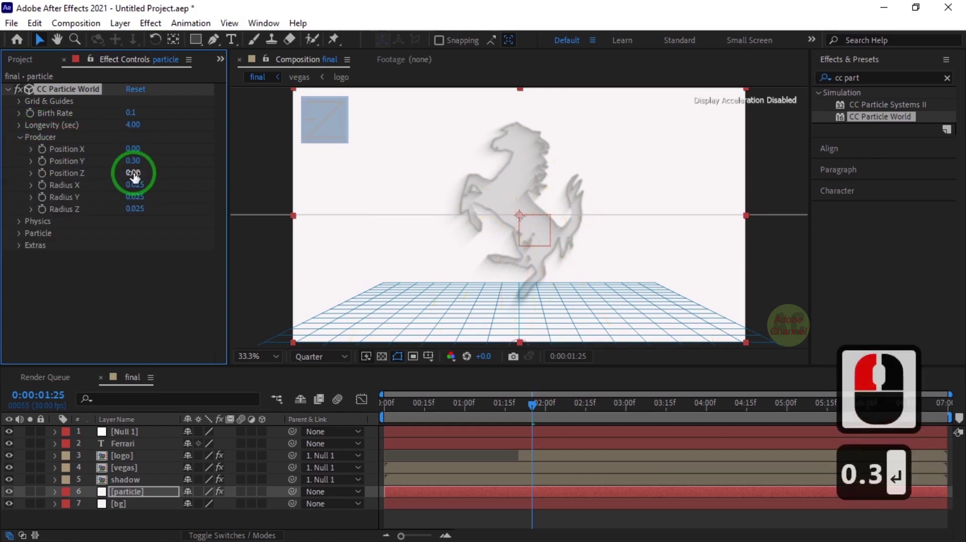
pyautogui.click(135, 184)
pyautogui.write('0.5')
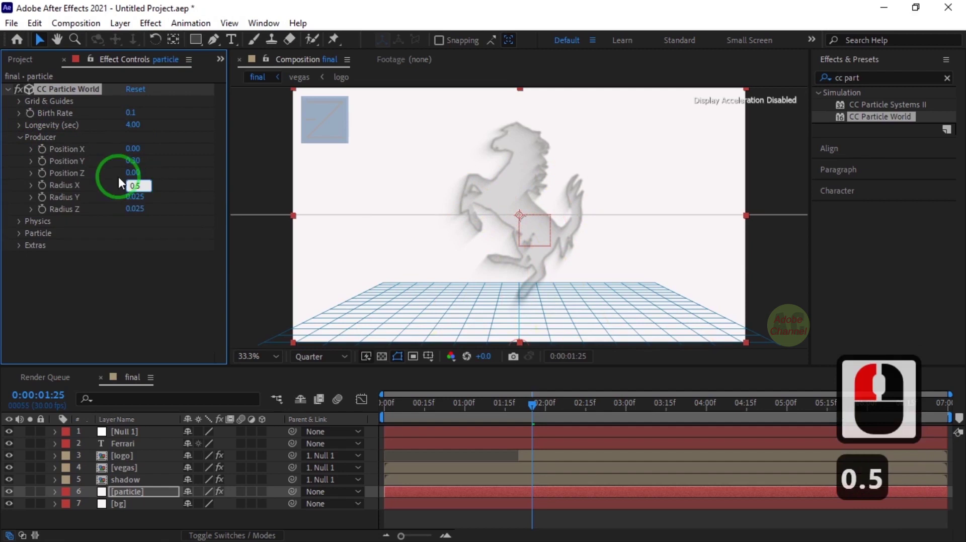
pyautogui.press('Return')
pyautogui.click(135, 197)
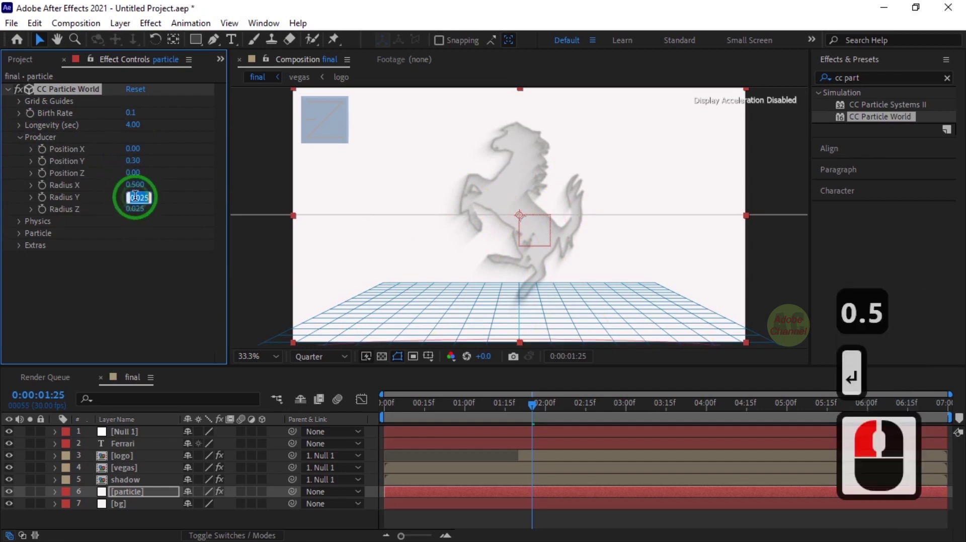
pyautogui.write('0.5')
pyautogui.press('Return')
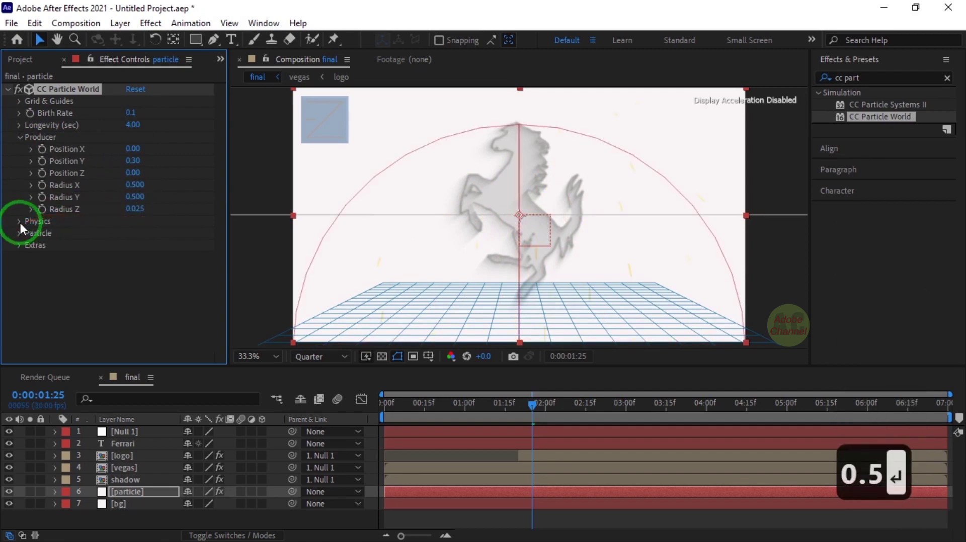
# Step: Set the particle physics to a Velocity of 0.2 and a Gravity of -0.05
pyautogui.click(19, 222)
pyautogui.click(131, 245)
pyautogui.write('0.2')
pyautogui.press('Return')
pyautogui.click(134, 269)
pyautogui.write('-')
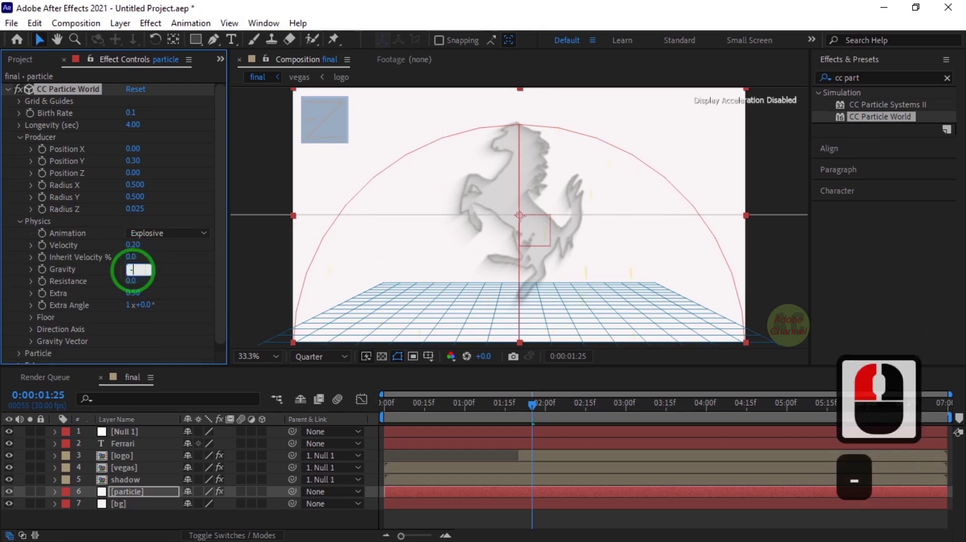
pyautogui.write('0.05')
pyautogui.press('Return')
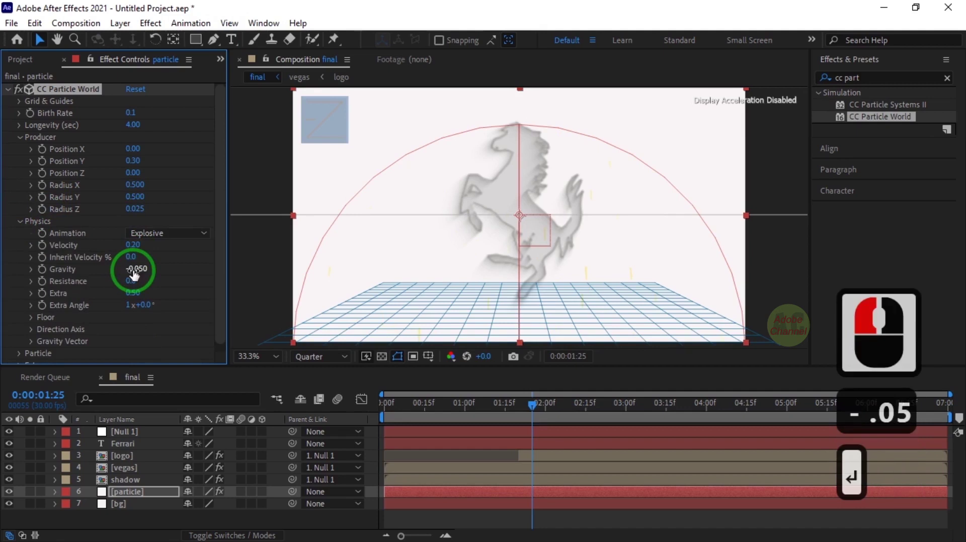
# Step: Change the Particle Type to Faded Sphere with a Birth Size of 0.1 and a Death Size of 0.3
pyautogui.click(20, 352)
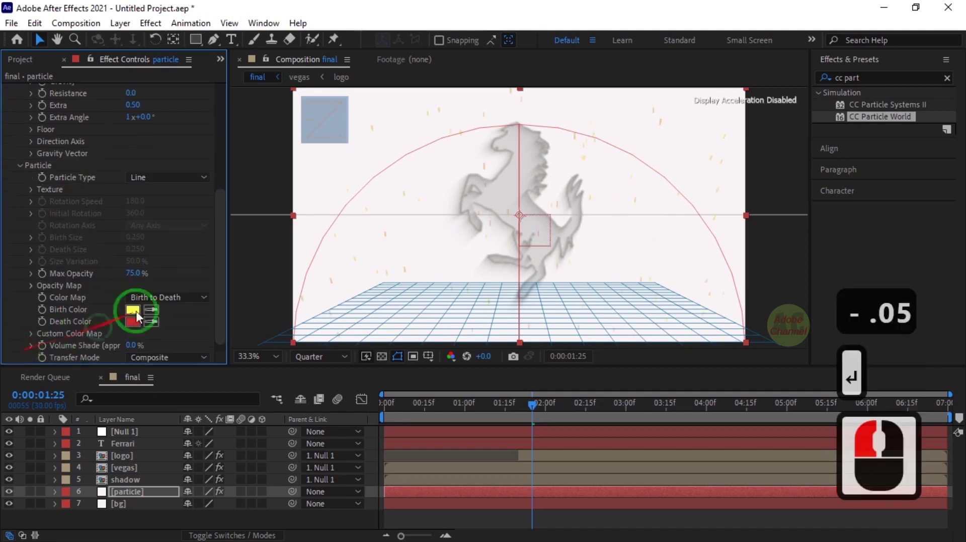
pyautogui.moveTo(221, 247); pyautogui.dragTo(222, 257)
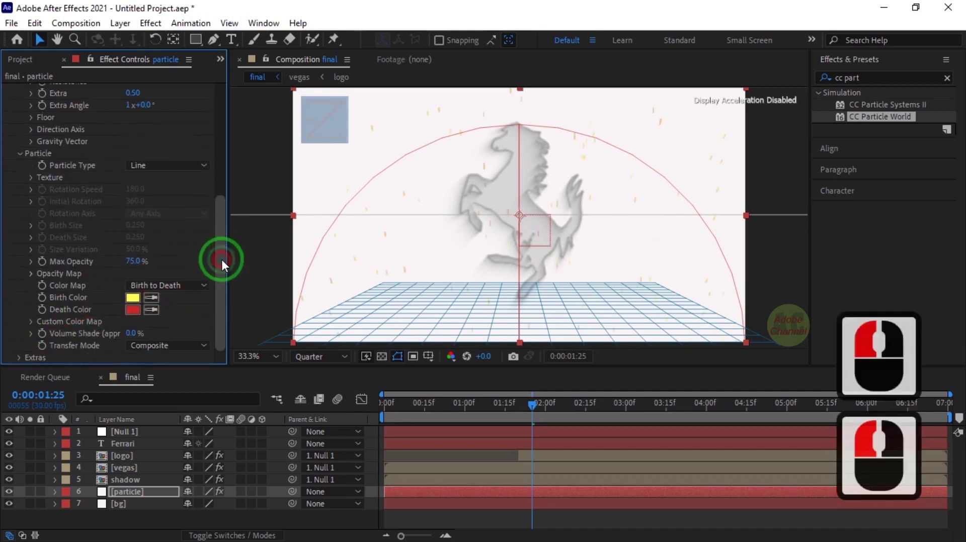
pyautogui.click(198, 165)
pyautogui.click(183, 237)
pyautogui.click(138, 224)
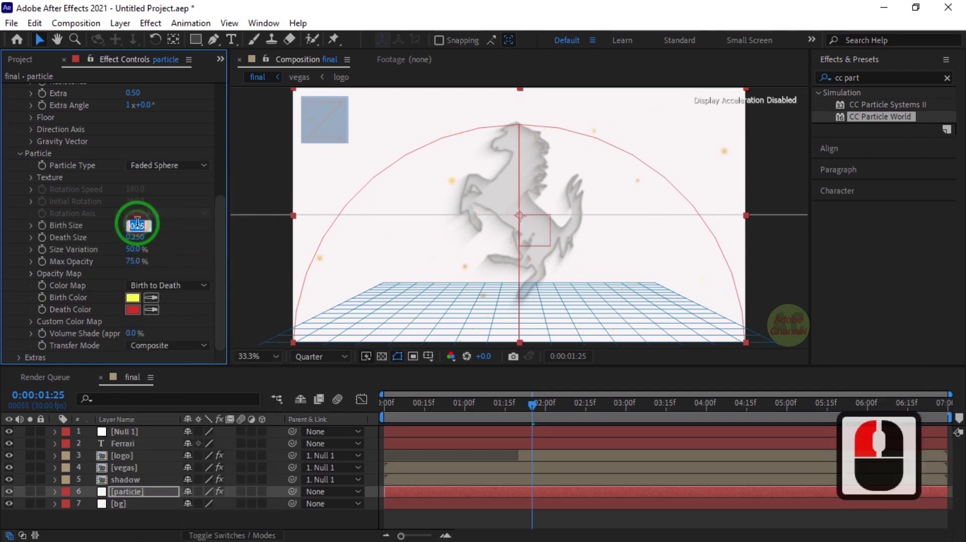
pyautogui.write('0.')
pyautogui.press('Return')
pyautogui.click(135, 237)
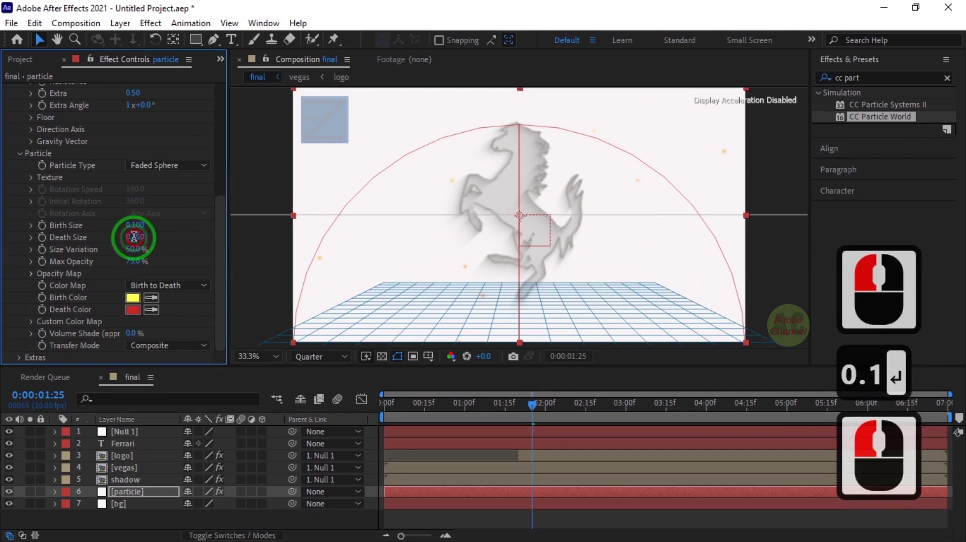
pyautogui.write('0.3')
pyautogui.press('Return')
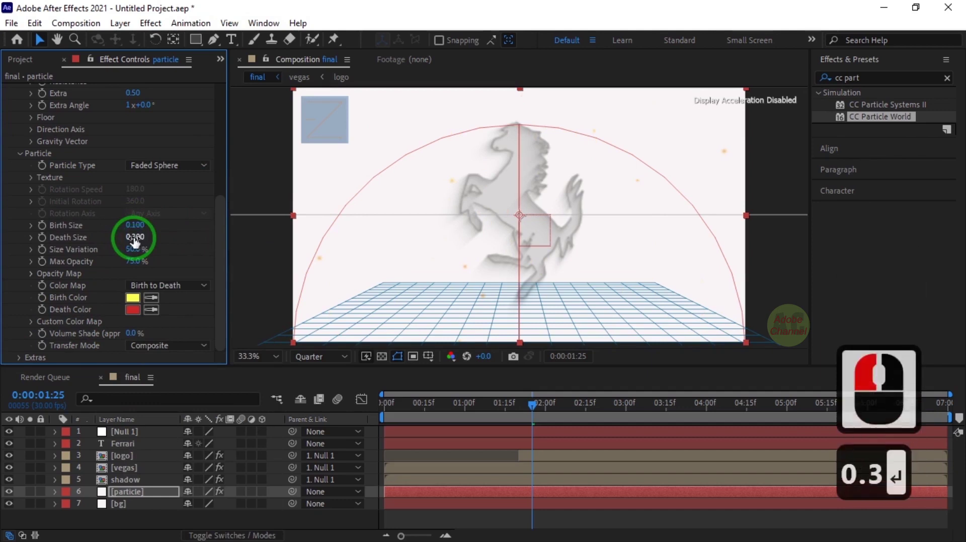
# Step: Set the particles' Size Variation and Max Opacity to 100% each
pyautogui.click(133, 249)
pyautogui.write('100')
pyautogui.press('Return')
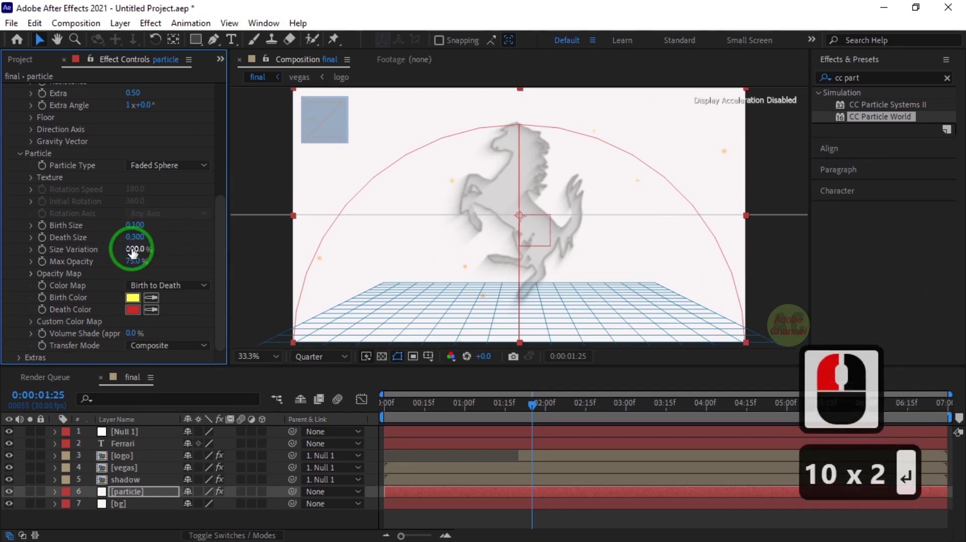
pyautogui.click(133, 261)
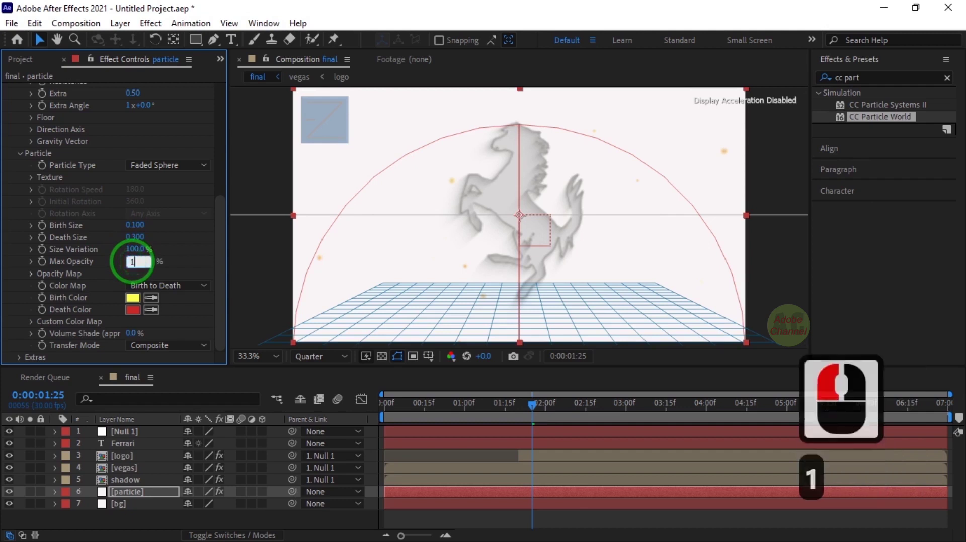
pyautogui.write('100')
pyautogui.press('Return')
# Step: Change the particles' Birth Color to light grey (DDDDDA) and their Death Color to dark grey
pyautogui.click(132, 298)
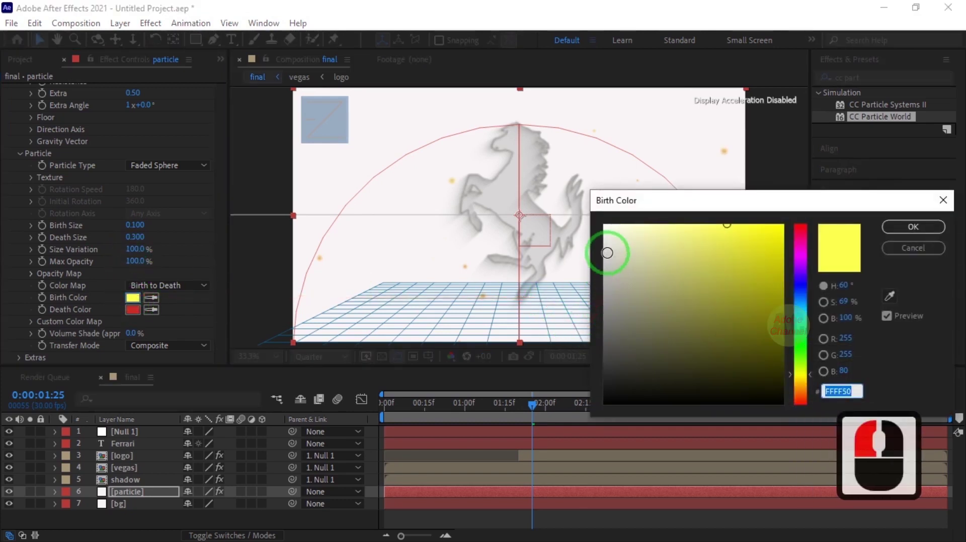
pyautogui.click(607, 247)
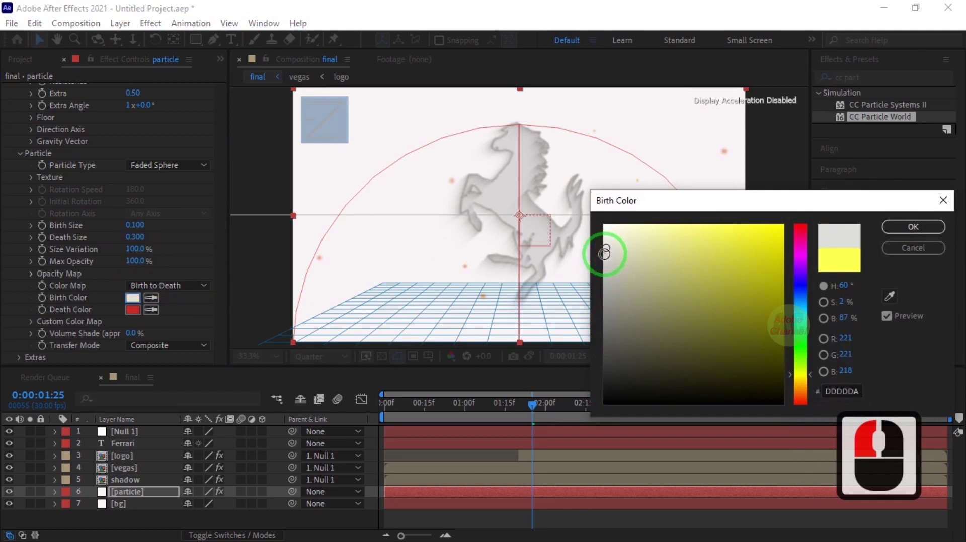
pyautogui.click(913, 226)
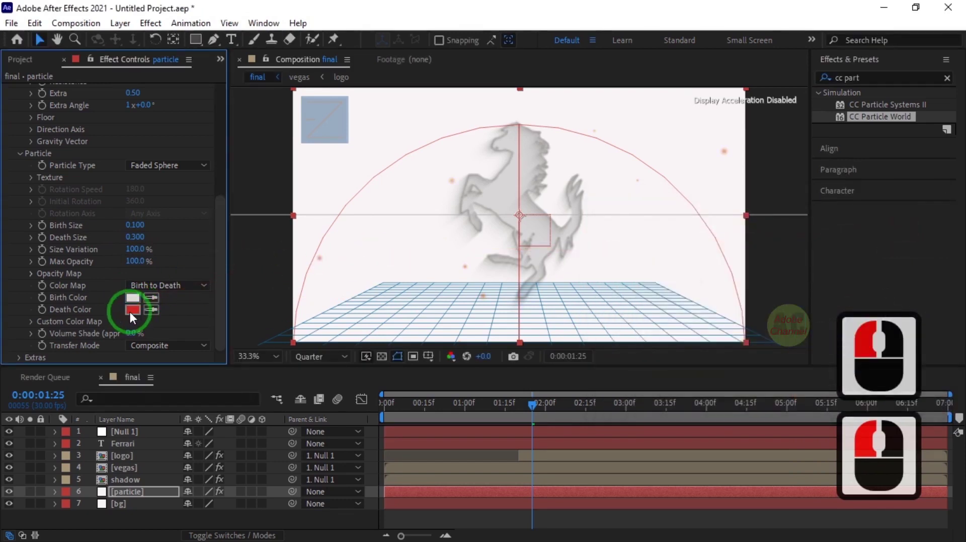
pyautogui.click(605, 343)
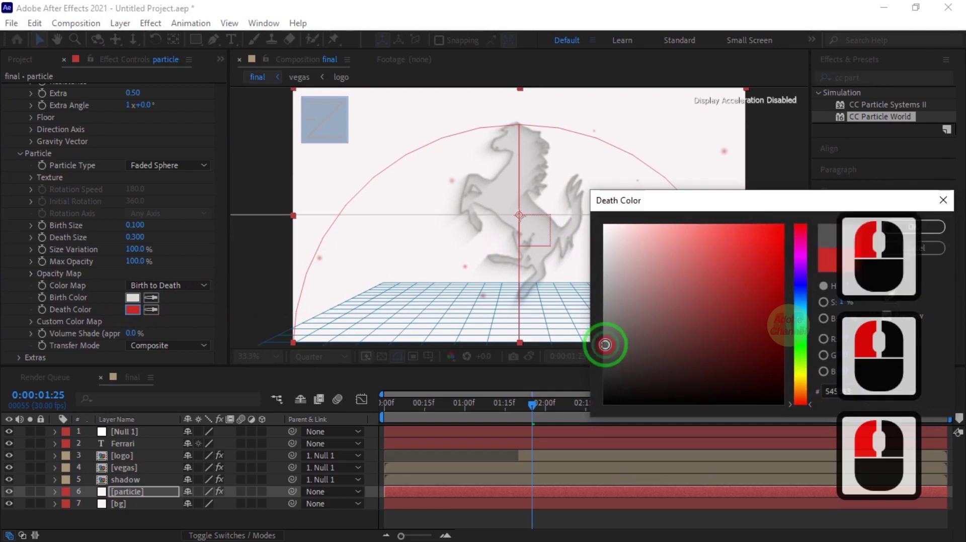
pyautogui.click(916, 230)
# Step: Lower the particle layer's Opacity to 75% and collapse its properties
pyautogui.click(124, 491)
pyautogui.press('t')
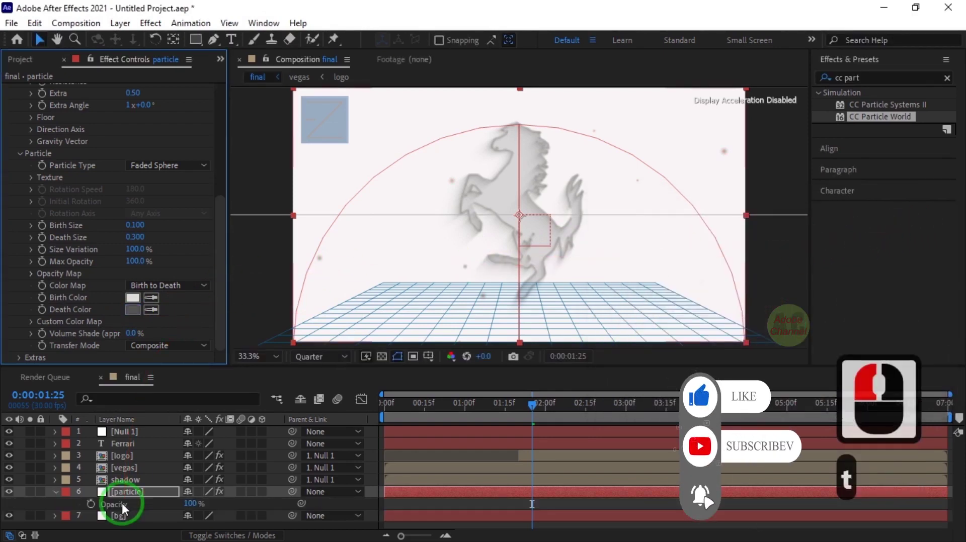
pyautogui.click(190, 504)
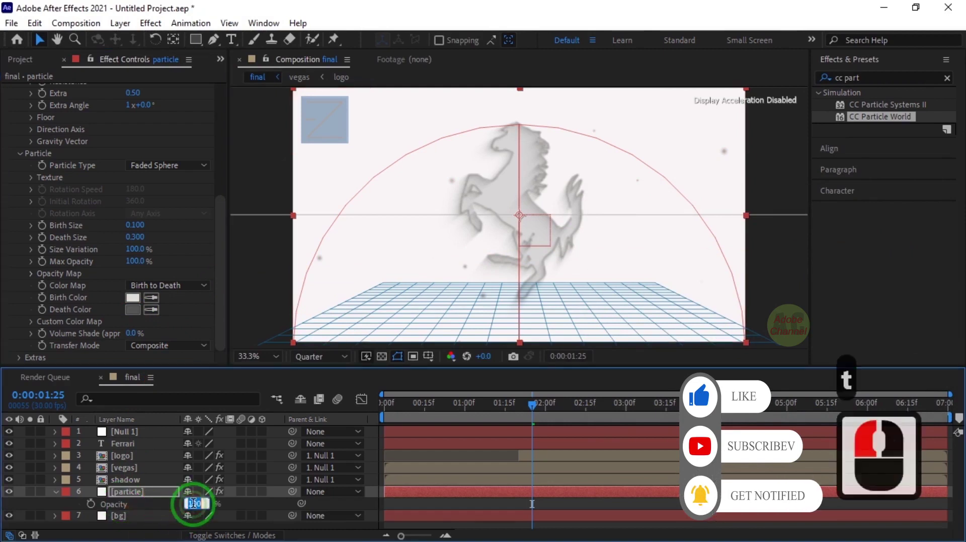
pyautogui.write('75')
pyautogui.press('Return')
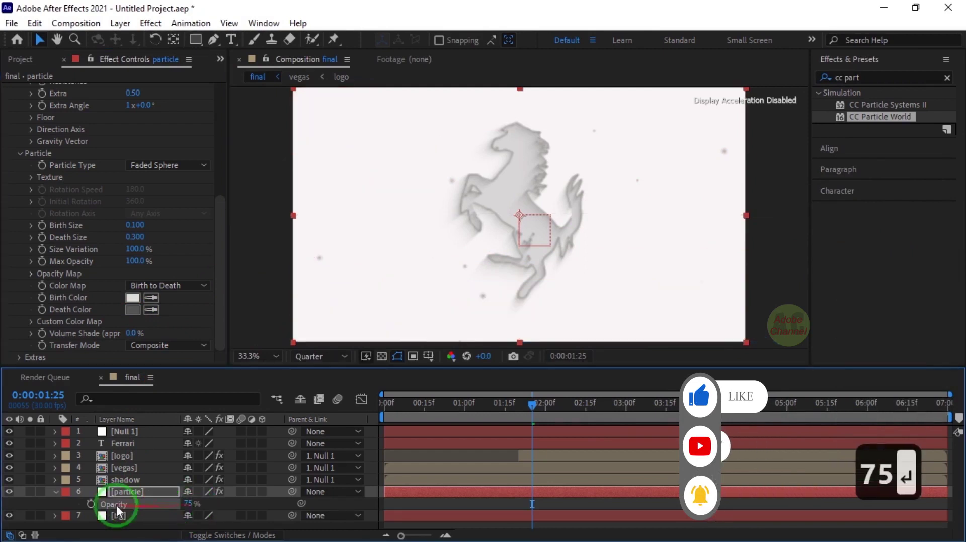
pyautogui.click(55, 490)
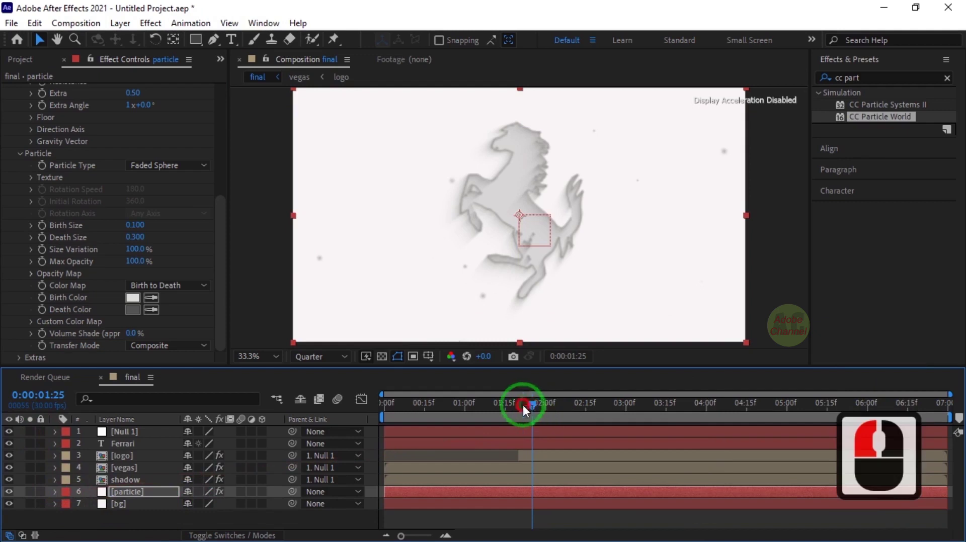
# Step: Play the final composition from the beginning to review the logo reveal with its background particles
pyautogui.moveTo(523, 405); pyautogui.dragTo(342, 399)
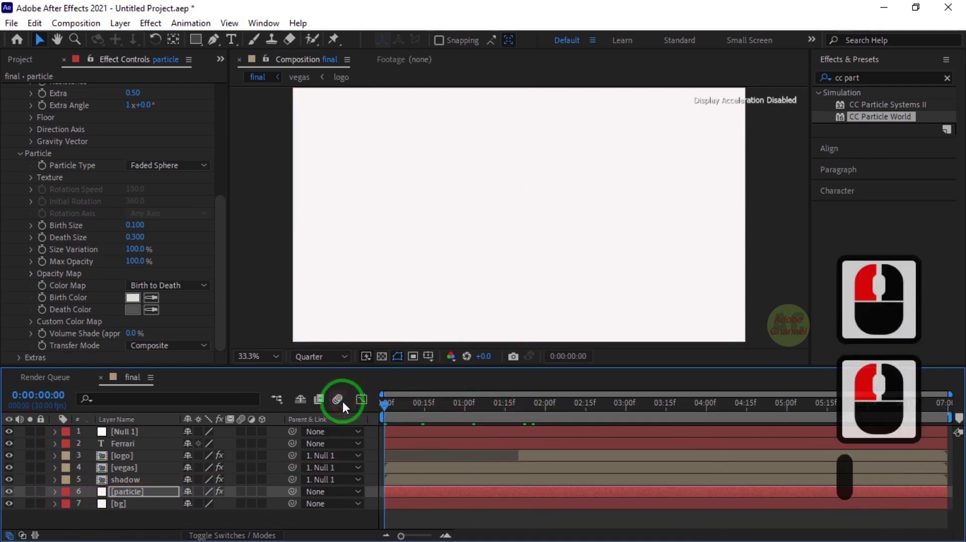
pyautogui.press('space')
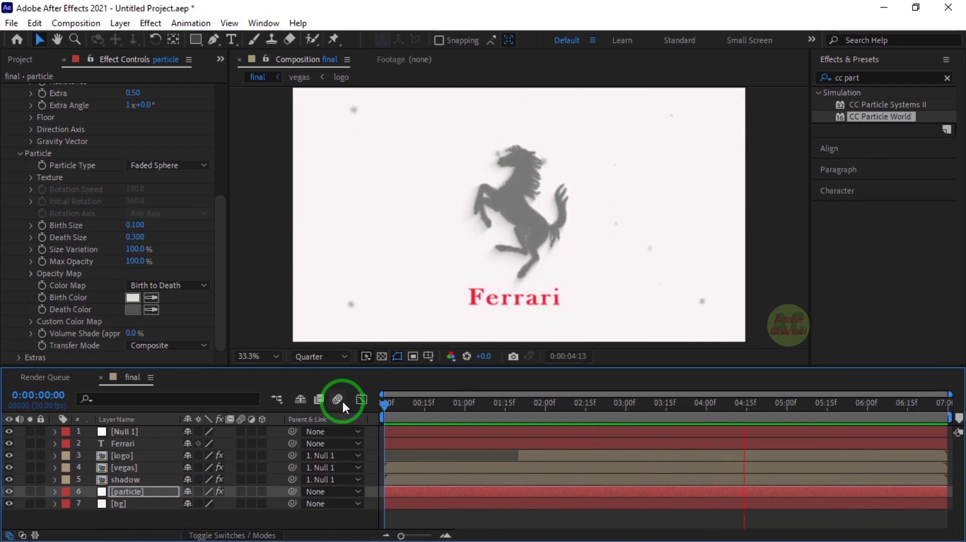
pyautogui.click(562, 417)
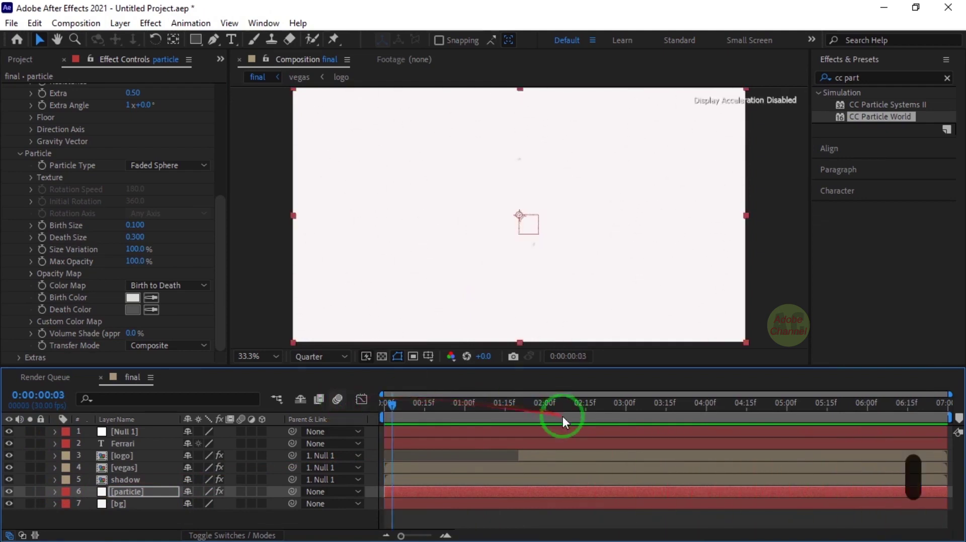